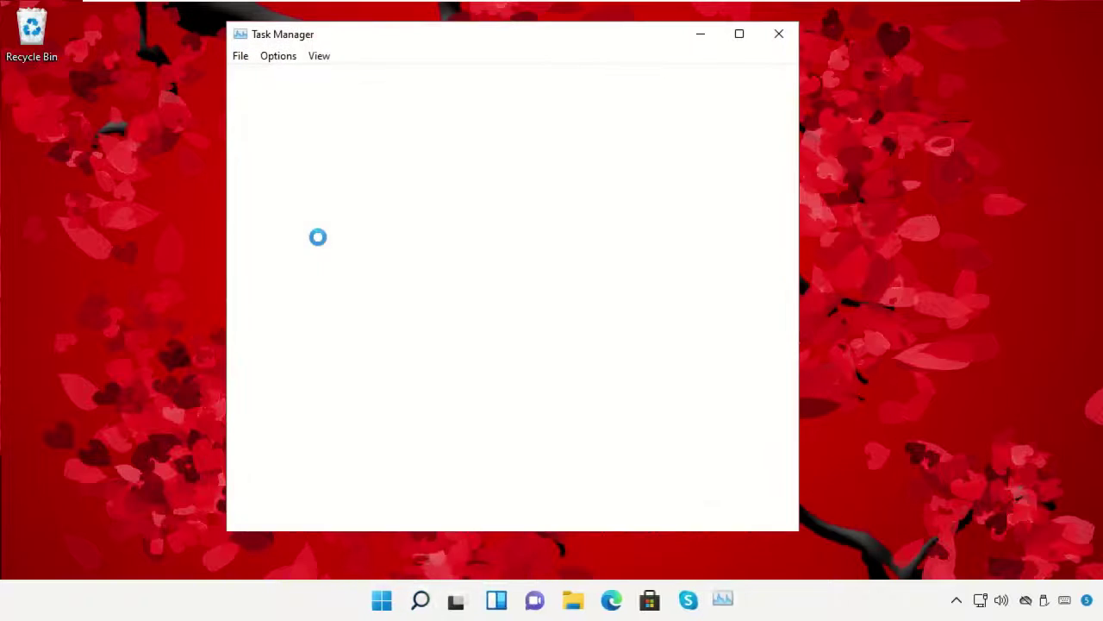
Step: Start a new task from Task Manager and browse to the Windows folder on Local Disk (C:)
{"action": "left_click", "coordinate": [240, 58]}
{"action": "left_click", "coordinate": [264, 78]}
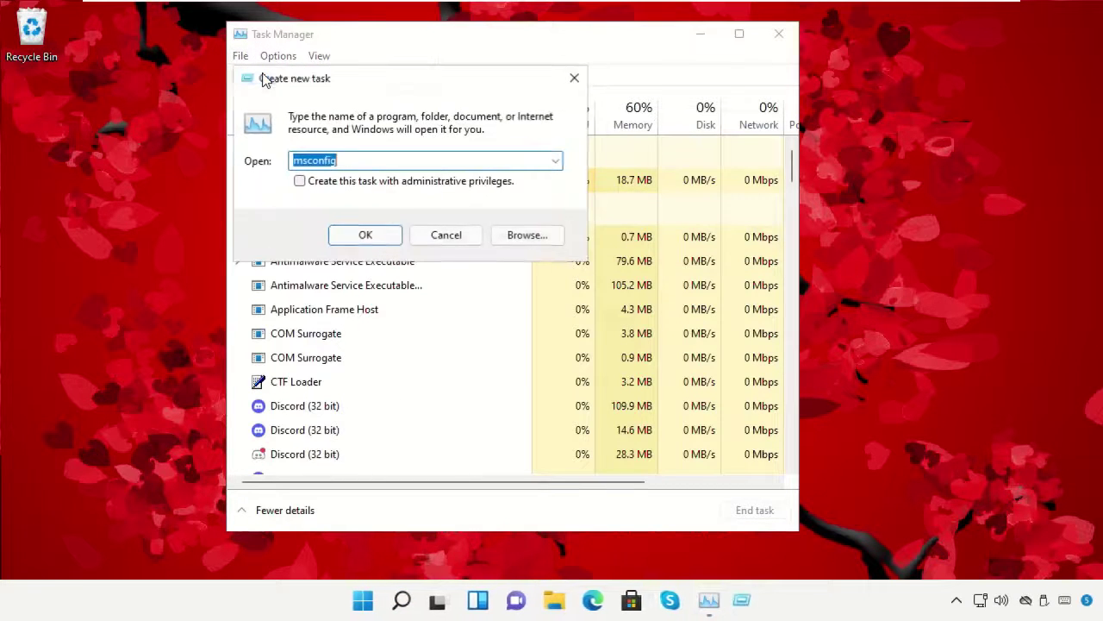
{"action": "left_click", "coordinate": [527, 238]}
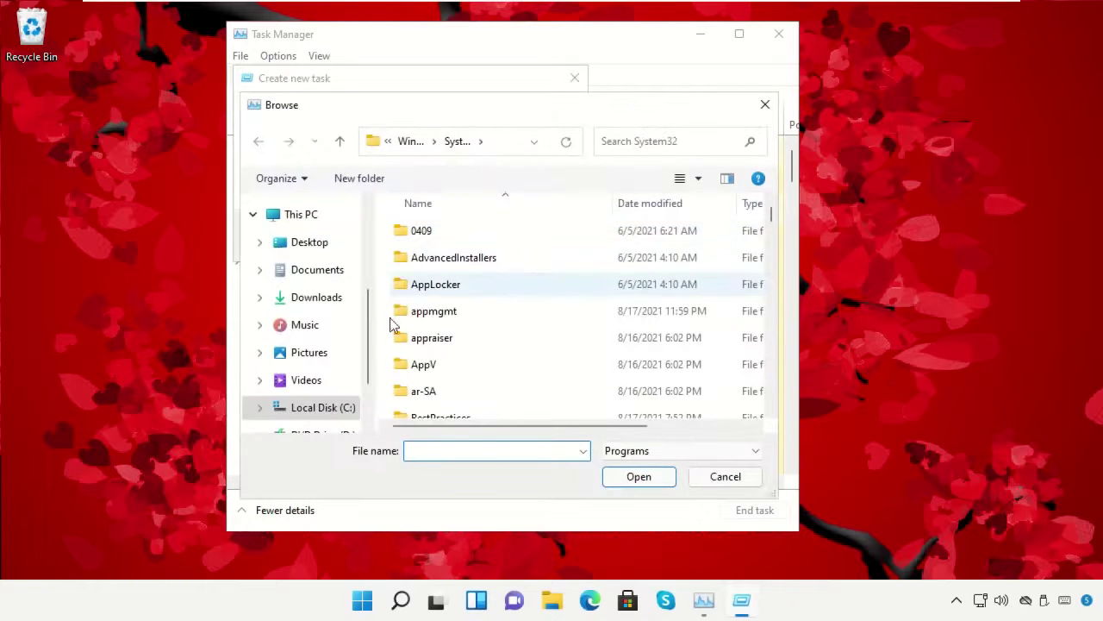
{"action": "left_click", "coordinate": [326, 410]}
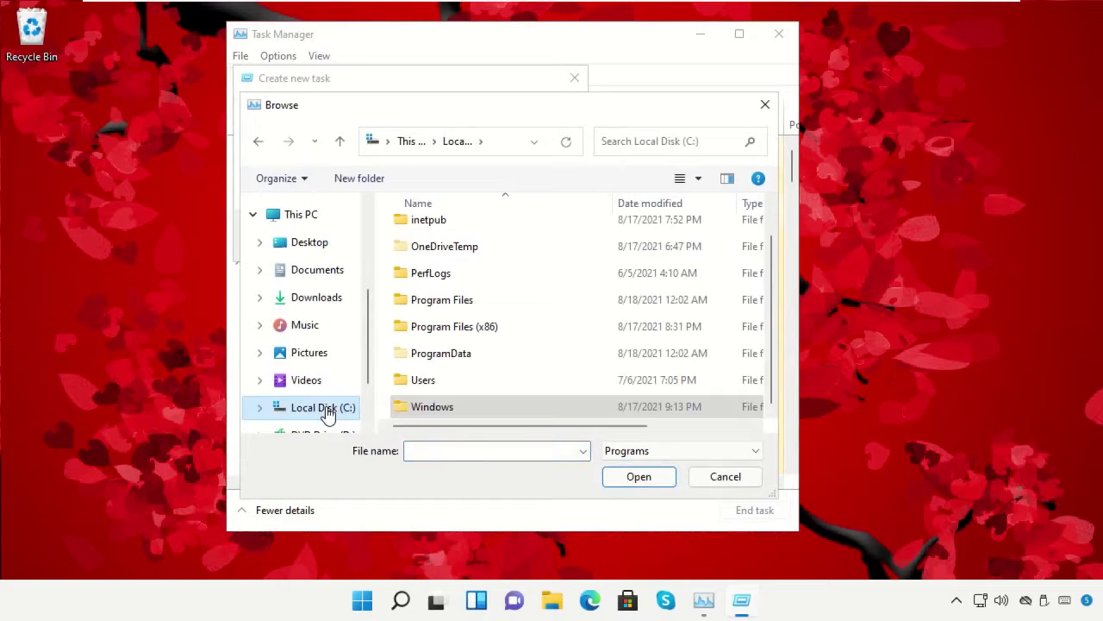
{"action": "left_click", "coordinate": [308, 217]}
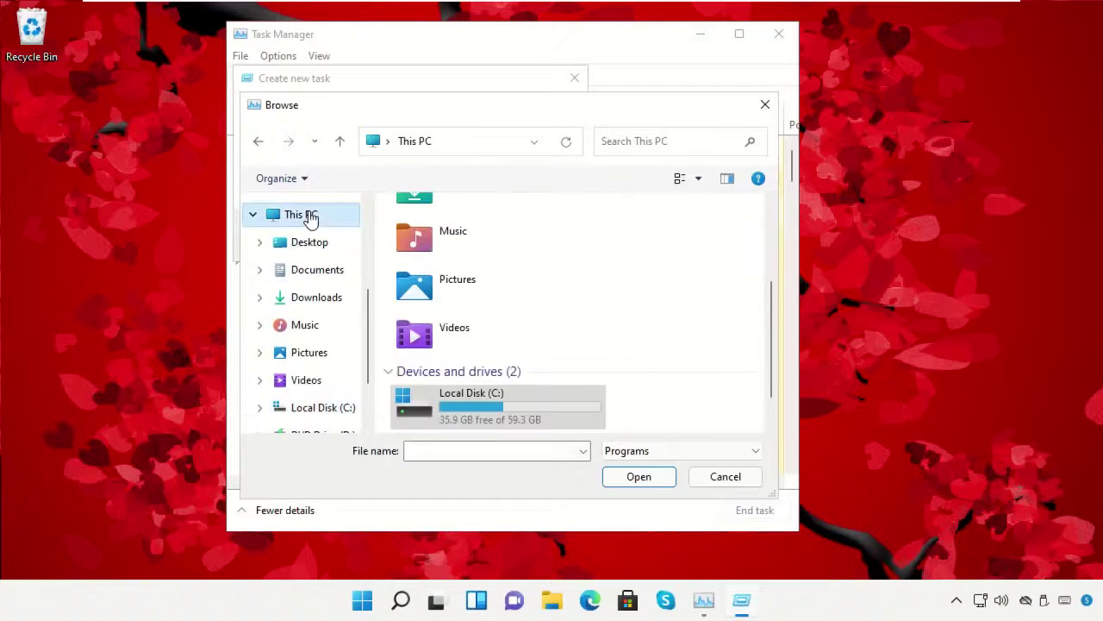
{"action": "double_click", "coordinate": [470, 401]}
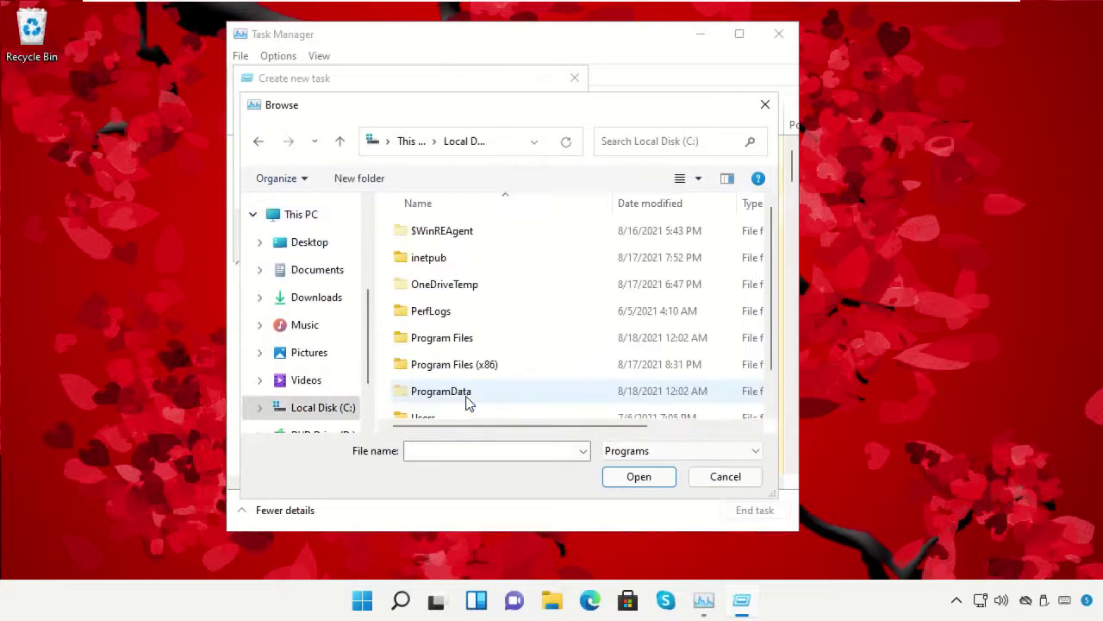
{"action": "scroll", "coordinate": [473, 367], "scroll_direction": "down", "scroll_amount": 1}
{"action": "left_click", "coordinate": [458, 411]}
{"action": "double_click", "coordinate": [458, 412]}
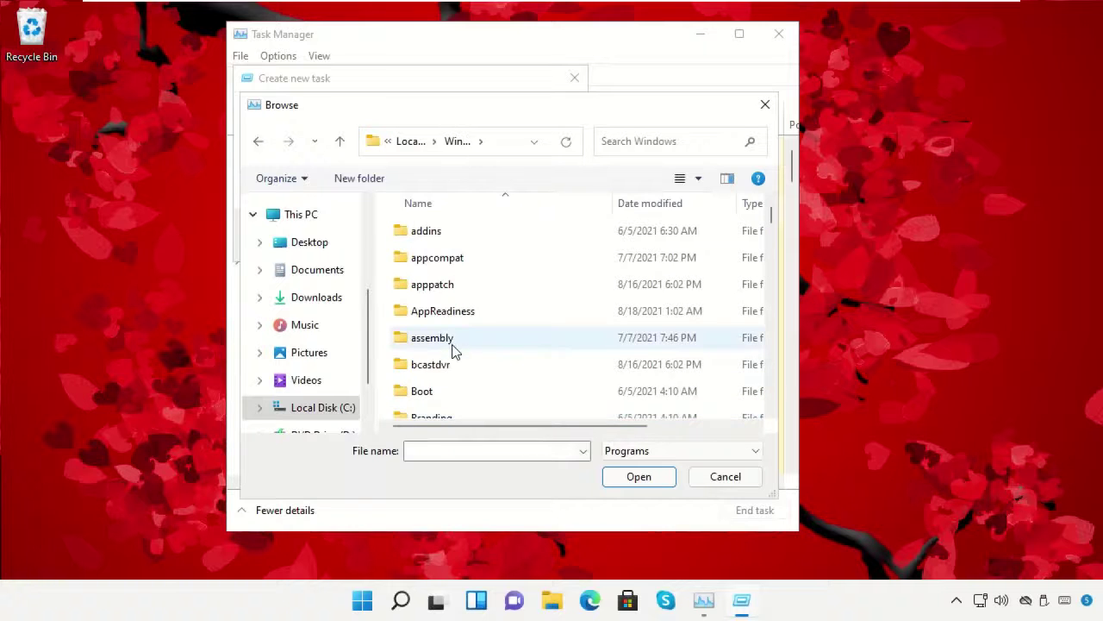
Step: Choose cmd from the System32 folder as the program for the new task
{"action": "scroll", "coordinate": [454, 351], "scroll_direction": "down", "scroll_amount": 3}
{"action": "scroll", "coordinate": [454, 350], "scroll_direction": "down", "scroll_amount": 9}
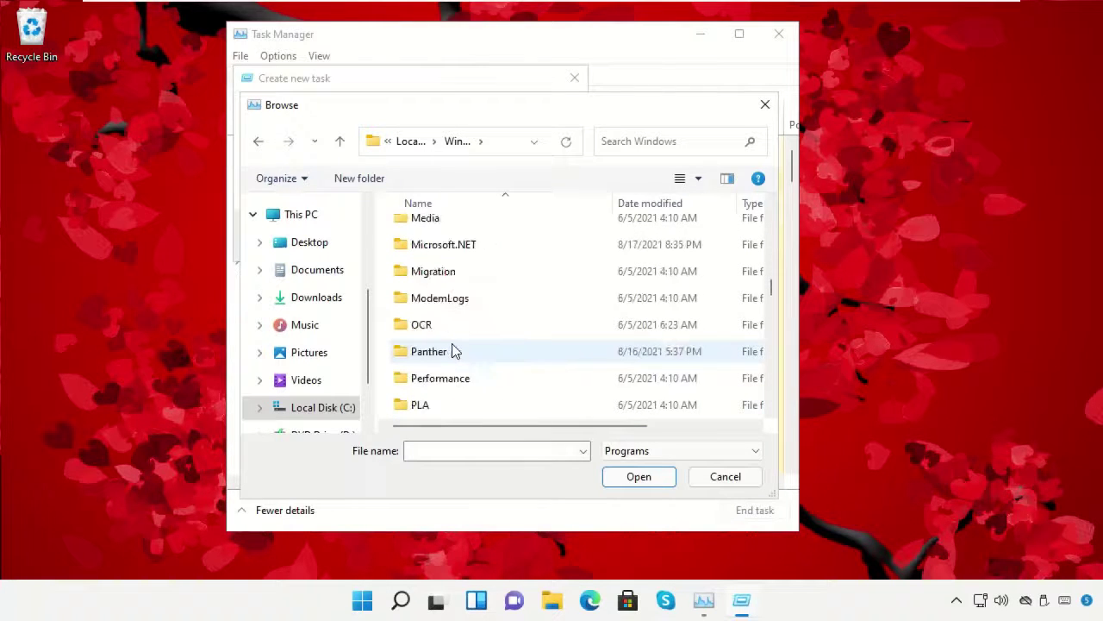
{"action": "scroll", "coordinate": [454, 351], "scroll_direction": "down", "scroll_amount": 7}
{"action": "left_click", "coordinate": [463, 330]}
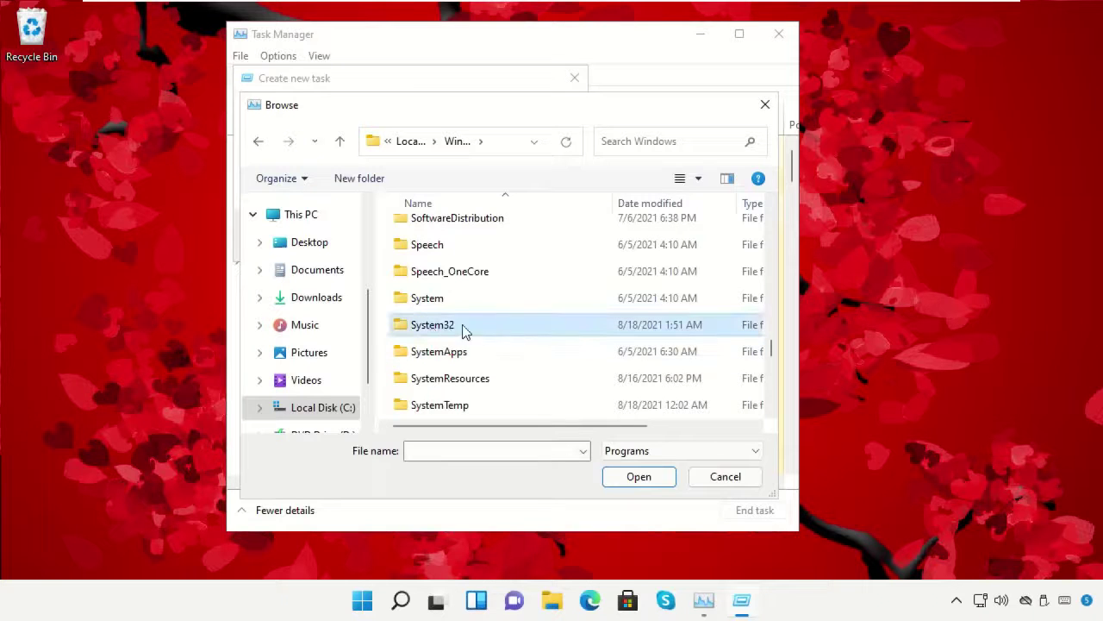
{"action": "left_click", "coordinate": [640, 478]}
{"action": "scroll", "coordinate": [468, 360], "scroll_direction": "down", "scroll_amount": 6}
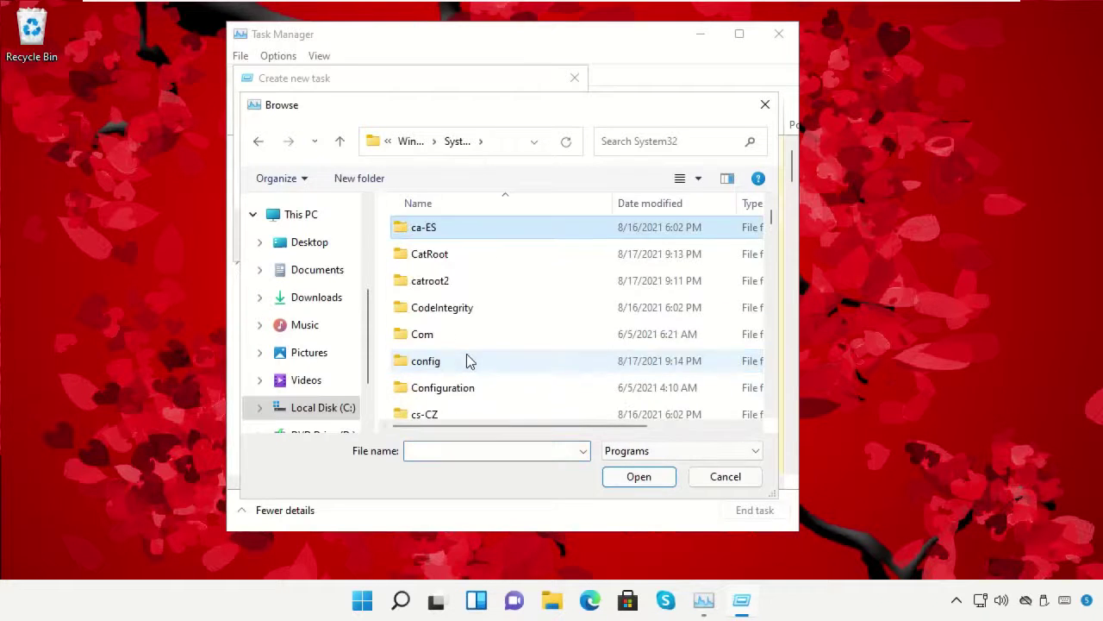
{"action": "type", "text": "change"}
{"action": "scroll", "coordinate": [468, 360], "scroll_direction": "down", "scroll_amount": 5}
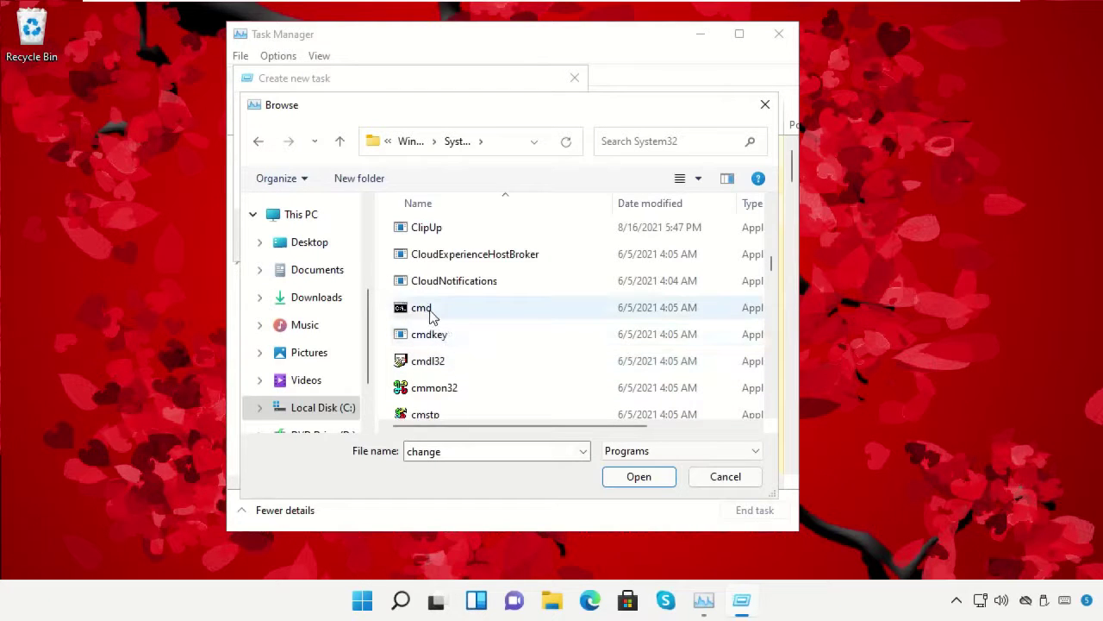
{"action": "left_click", "coordinate": [431, 316]}
{"action": "left_click", "coordinate": [638, 479]}
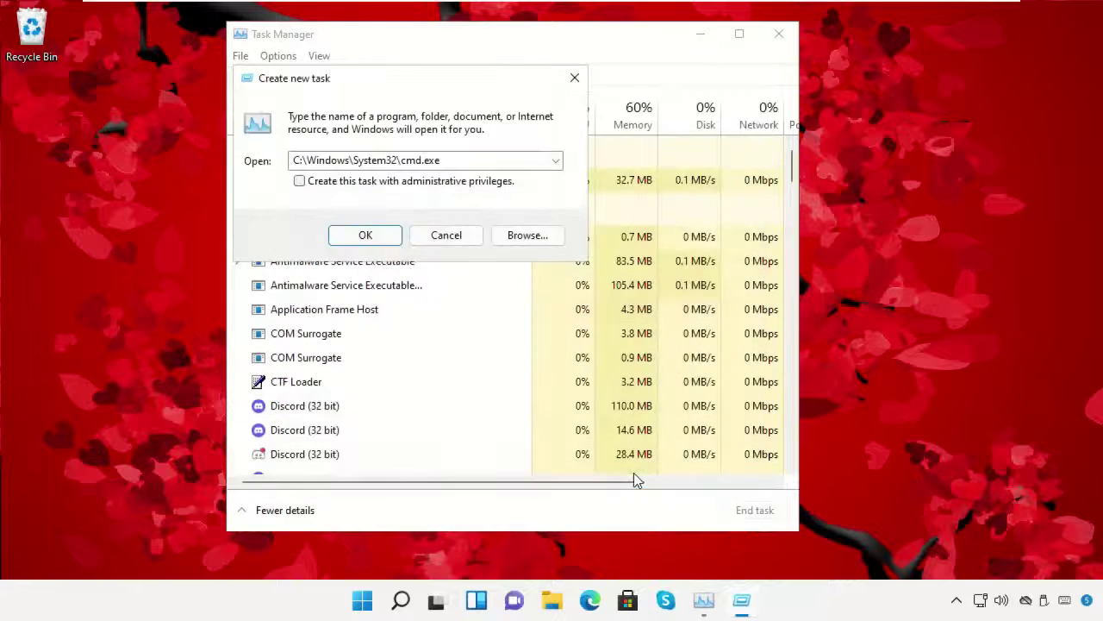
Step: Run the cmd.exe task with administrative privileges and close Task Manager
{"action": "left_click", "coordinate": [300, 182]}
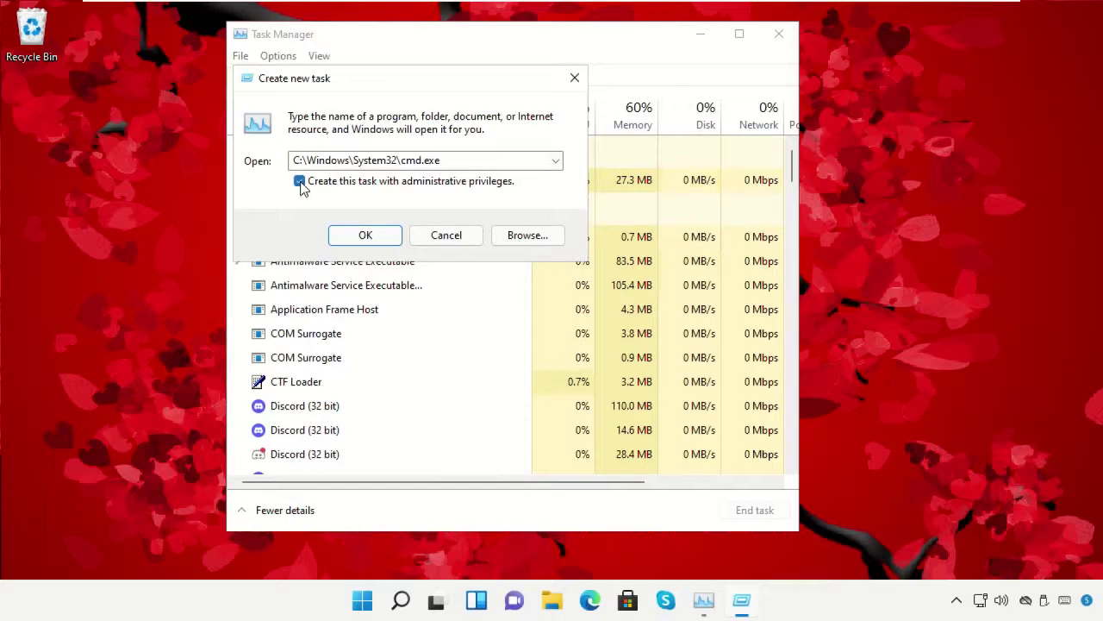
{"action": "left_click", "coordinate": [365, 237]}
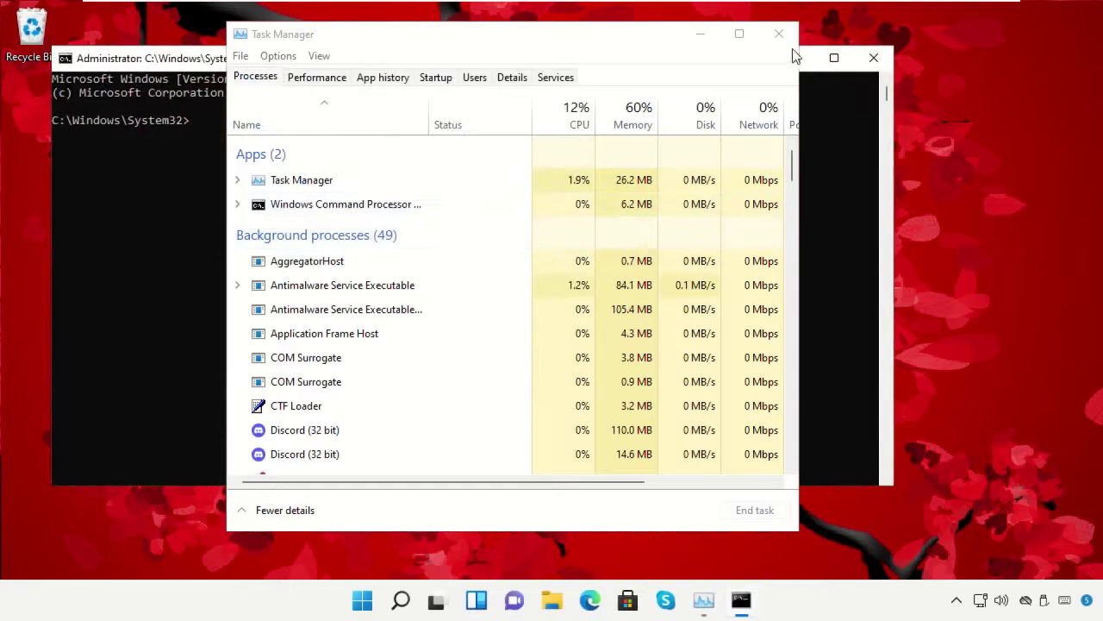
{"action": "left_click", "coordinate": [779, 34]}
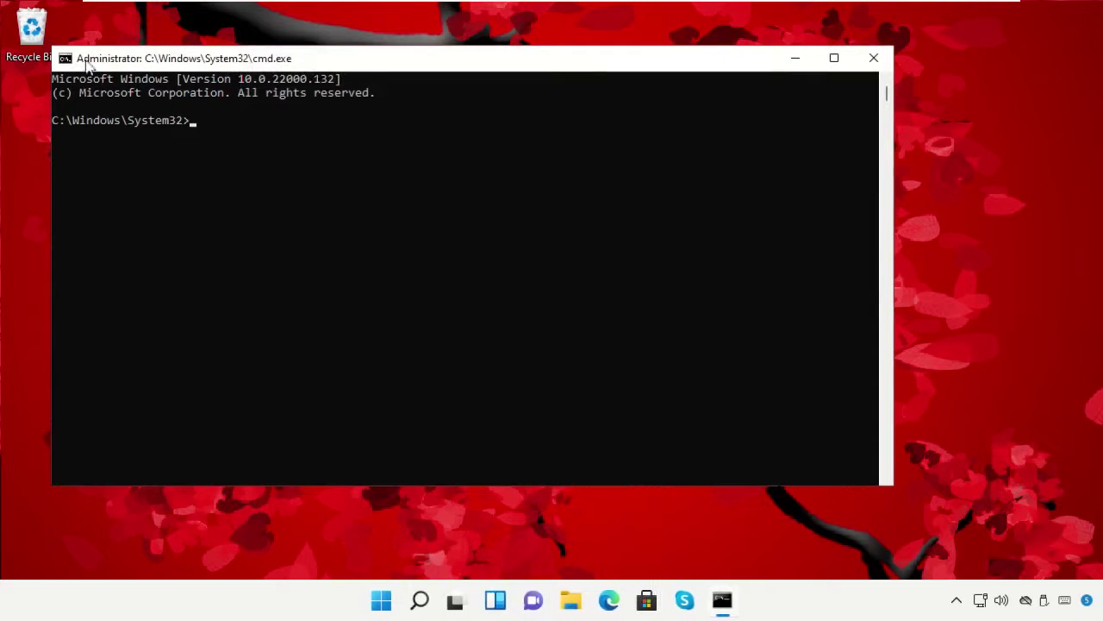
Step: Run gpupdate in the administrator Command Prompt and exit it
{"action": "left_click_drag", "start_coordinate": [52, 45], "coordinate": [261, 118]}
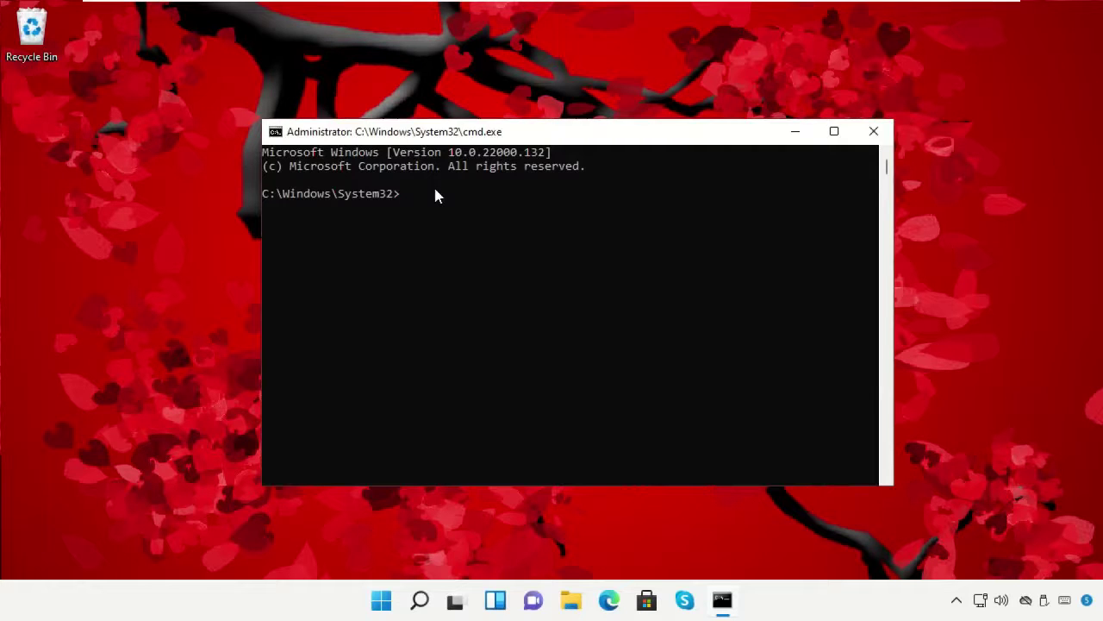
{"action": "type", "text": "date"}
{"action": "key", "text": "Return"}
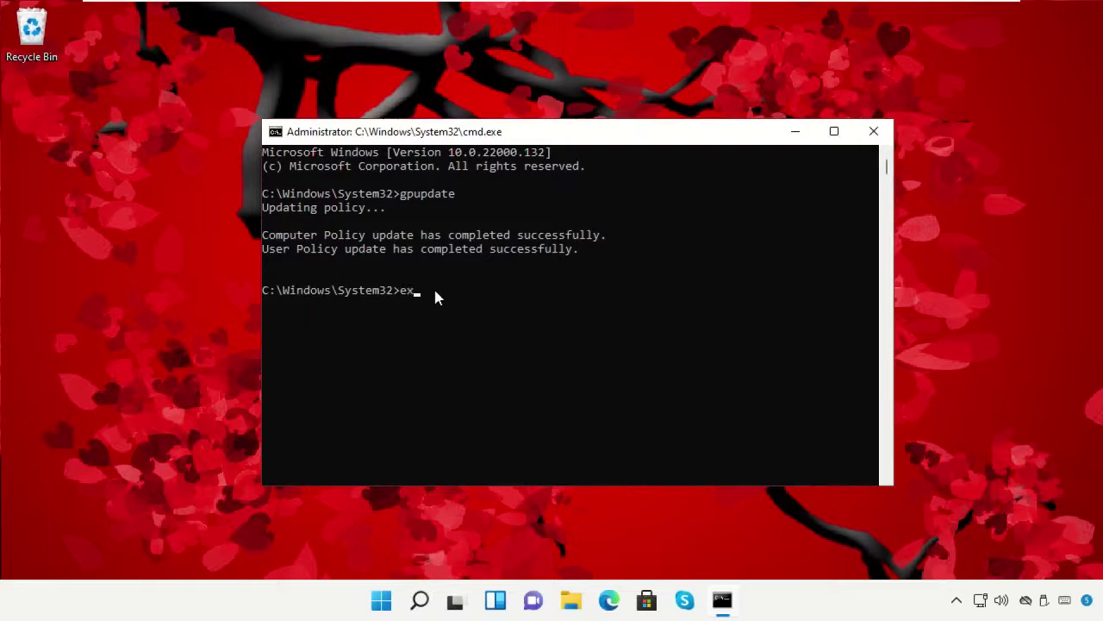
{"action": "key", "text": "Return"}
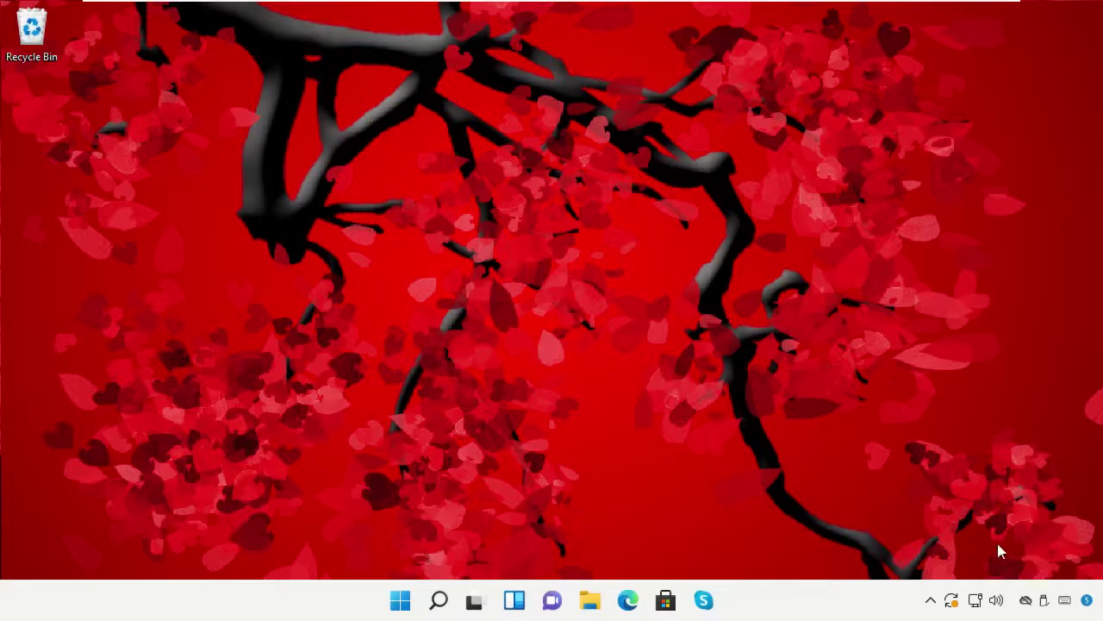
Step: In the Date & time settings, turn "Set time automatically" off and back on, and close Settings
{"action": "right_click", "coordinate": [1069, 600]}
{"action": "left_click", "coordinate": [1023, 522]}
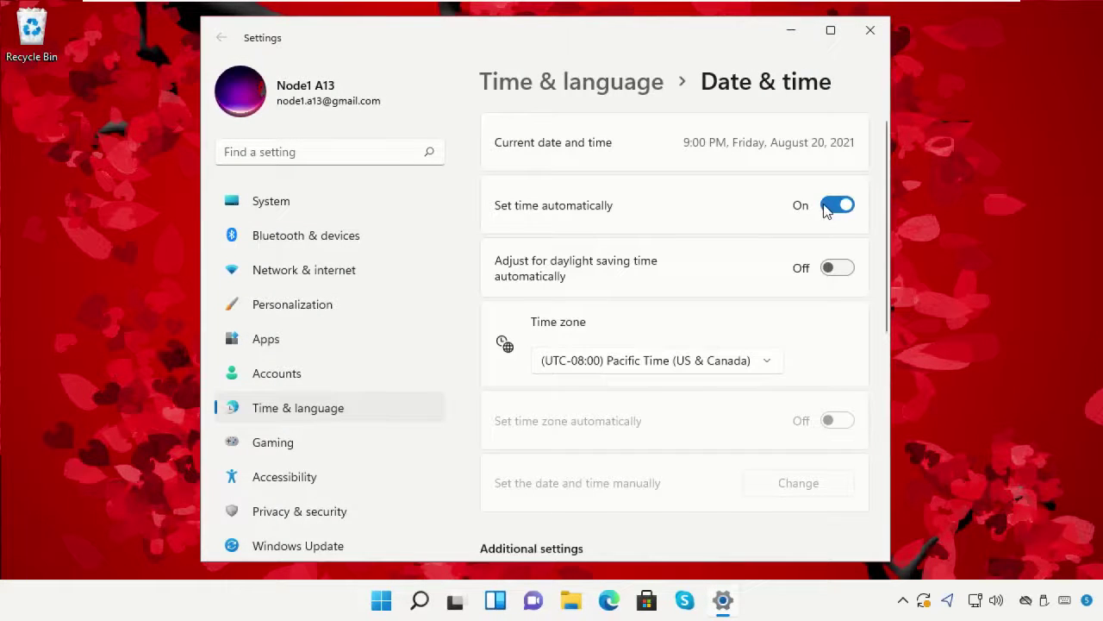
{"action": "left_click", "coordinate": [836, 207]}
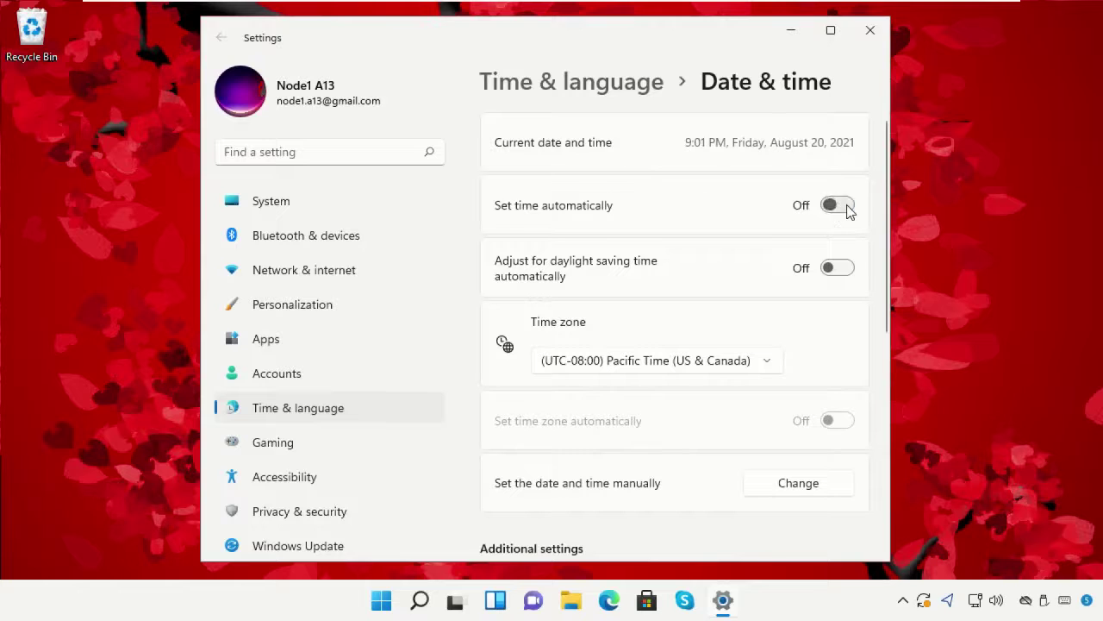
{"action": "left_click", "coordinate": [848, 206]}
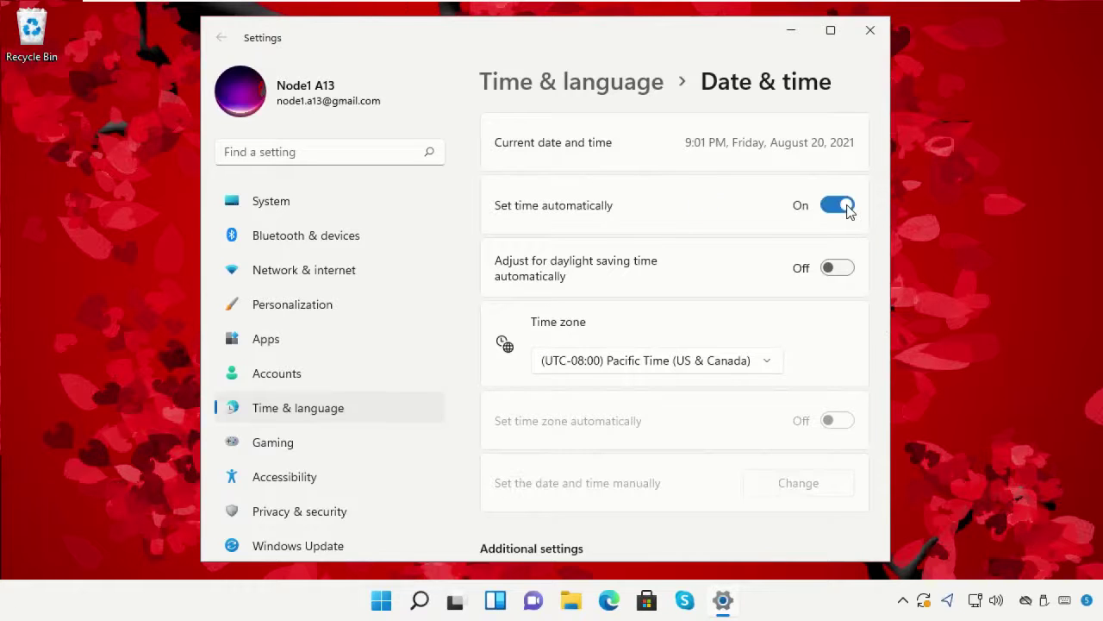
{"action": "left_click", "coordinate": [869, 31]}
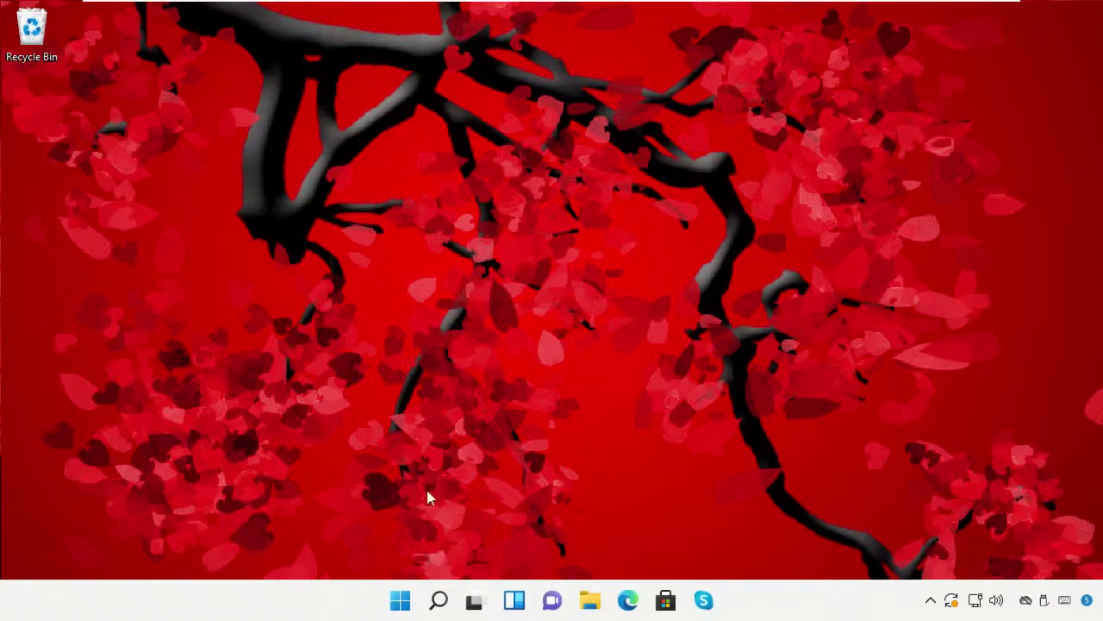
Step: Open Internet Options from the Network and Internet category of Control Panel
{"action": "left_click", "coordinate": [440, 601]}
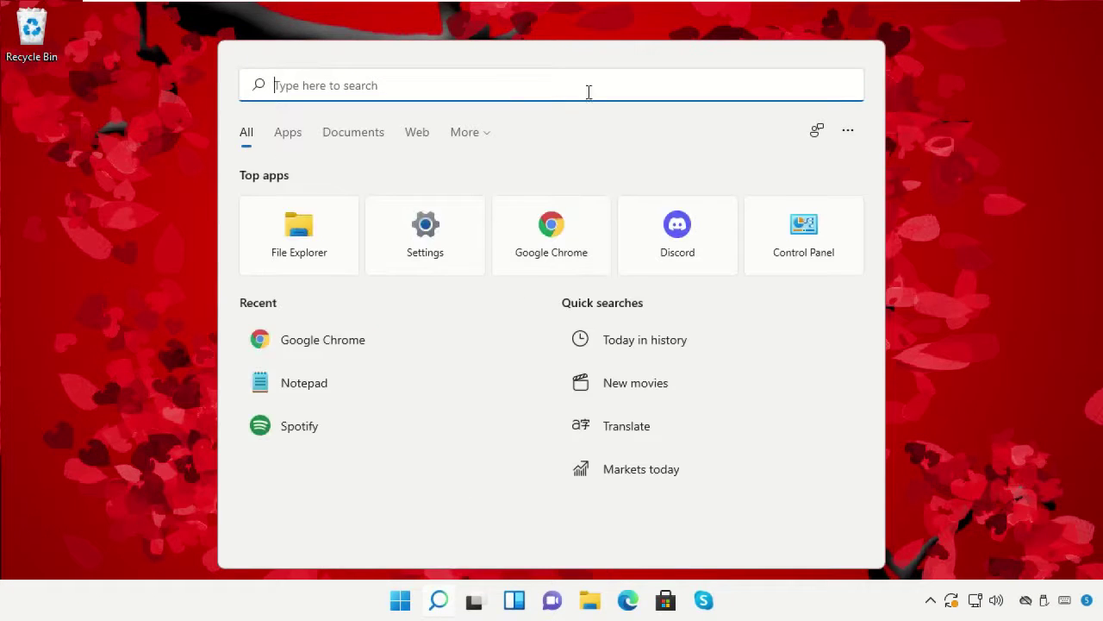
{"action": "type", "text": "control panel"}
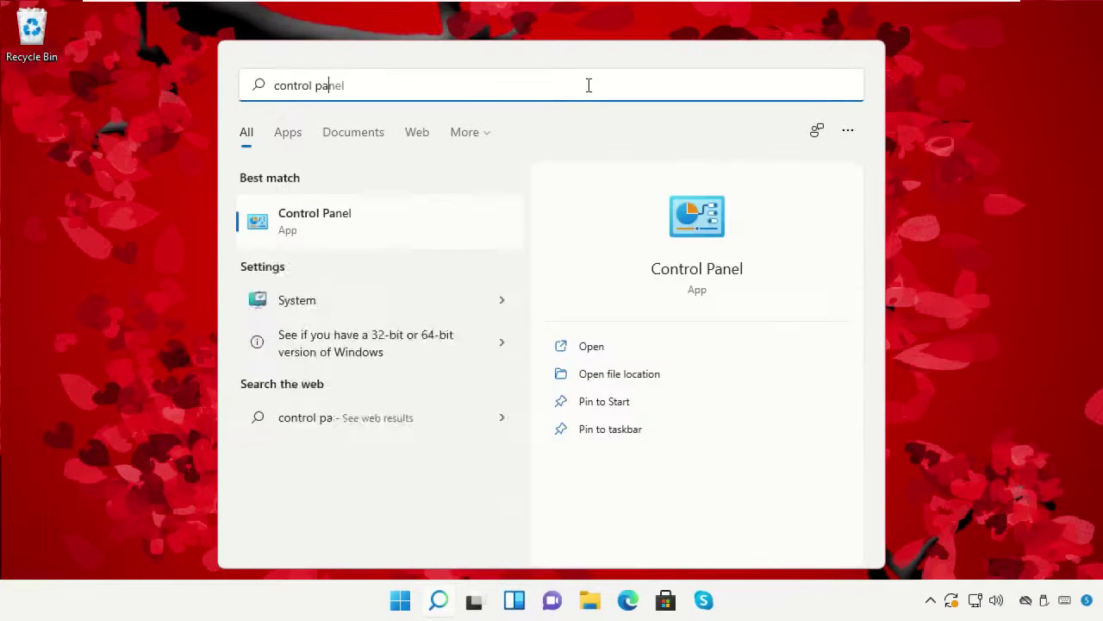
{"action": "left_click", "coordinate": [449, 220]}
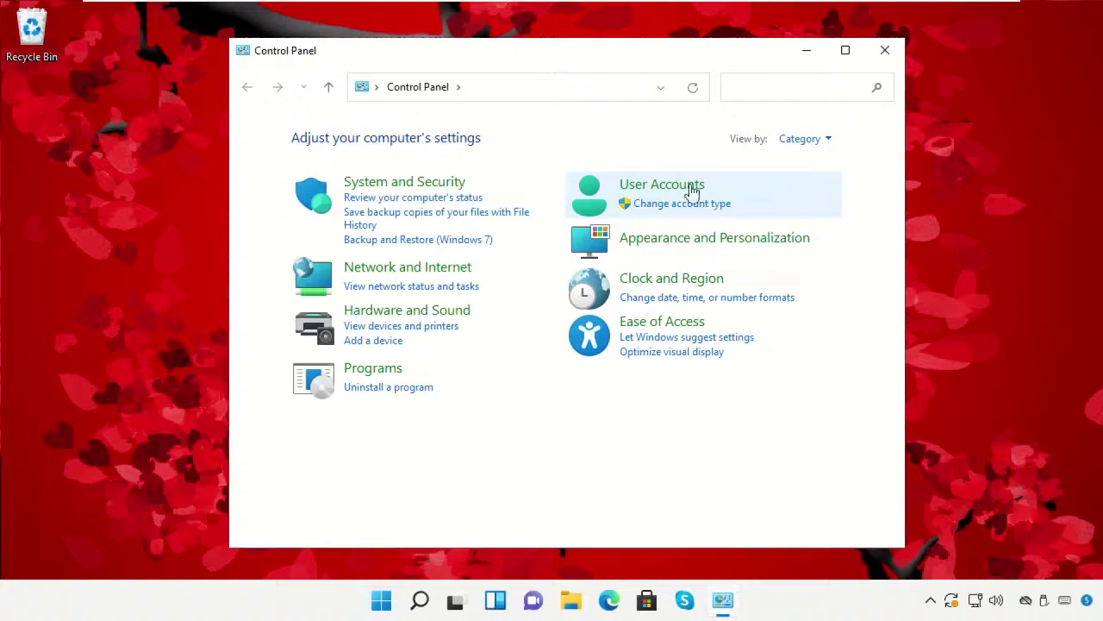
{"action": "left_click", "coordinate": [411, 268]}
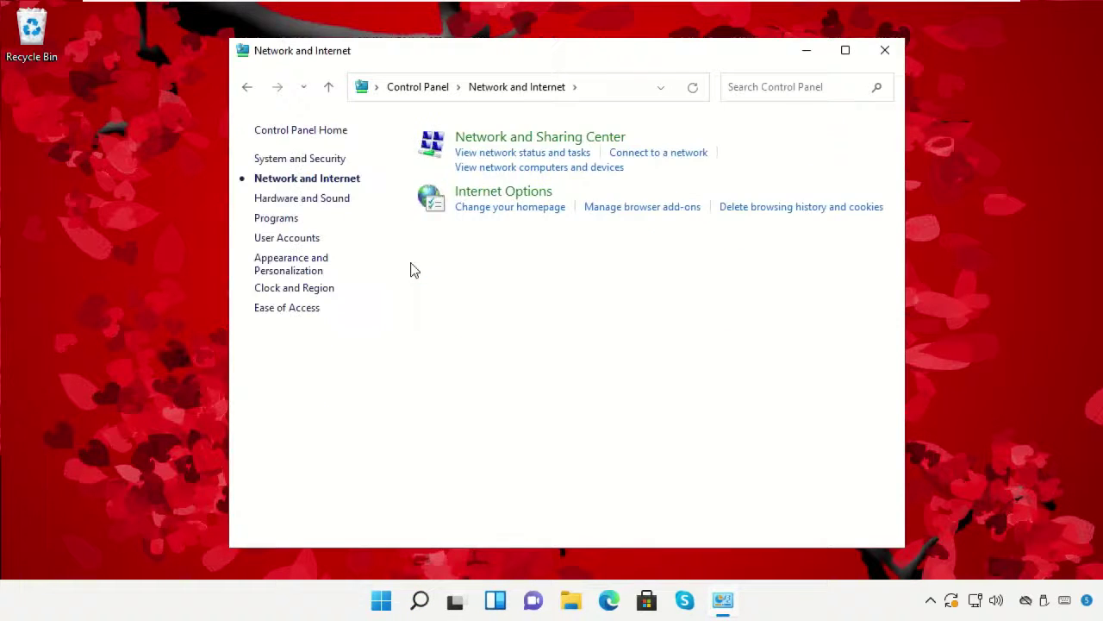
{"action": "left_click", "coordinate": [479, 198]}
Step: View the advanced internet settings, accept the dialog, and close Control Panel
{"action": "left_click_drag", "start_coordinate": [264, 44], "coordinate": [641, 57]}
{"action": "left_click", "coordinate": [715, 78]}
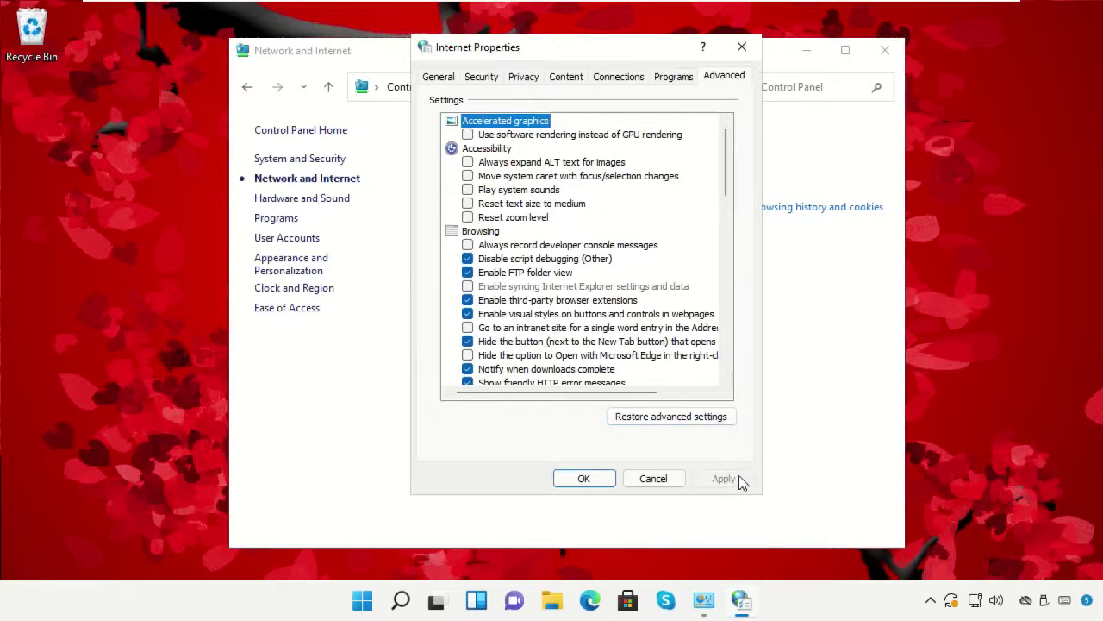
{"action": "left_click", "coordinate": [584, 480]}
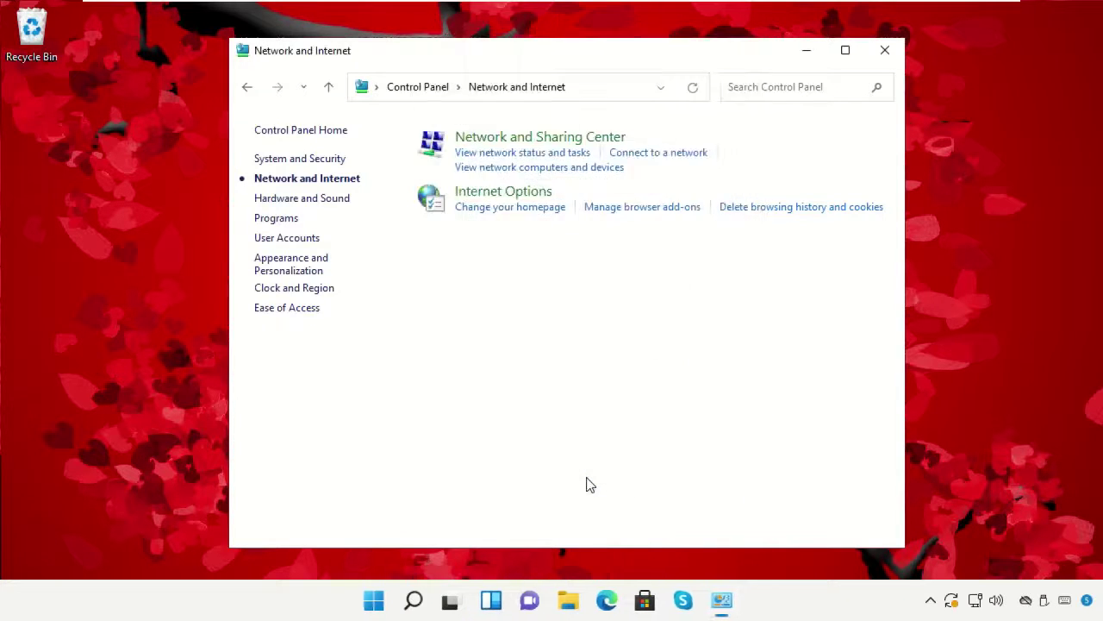
{"action": "left_click", "coordinate": [885, 51]}
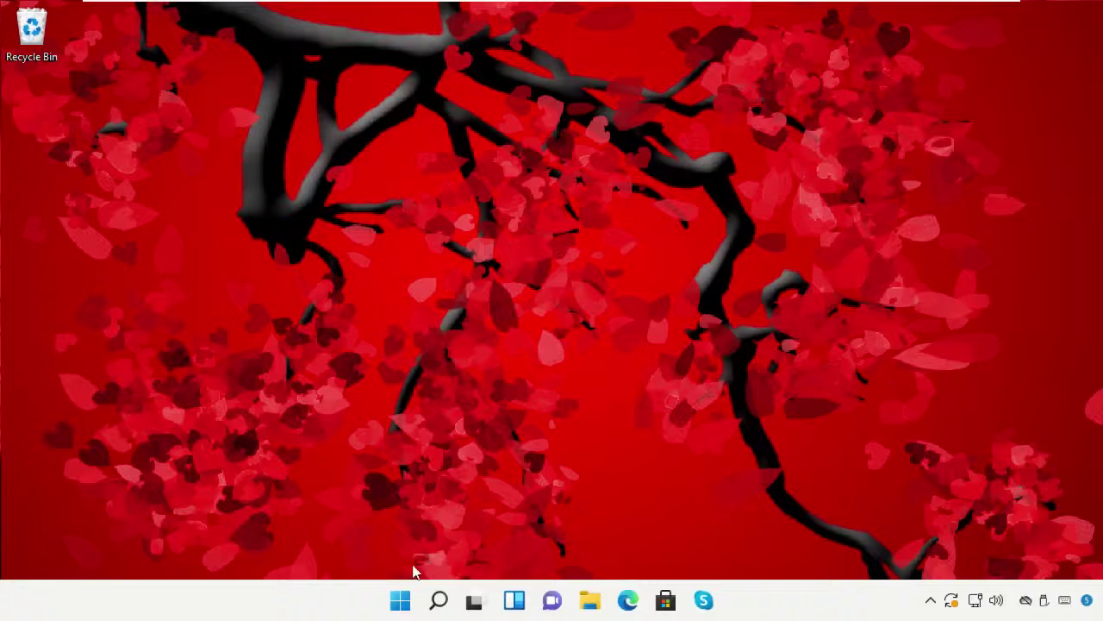
Step: Search Windows for Services and open it
{"action": "left_click", "coordinate": [439, 599]}
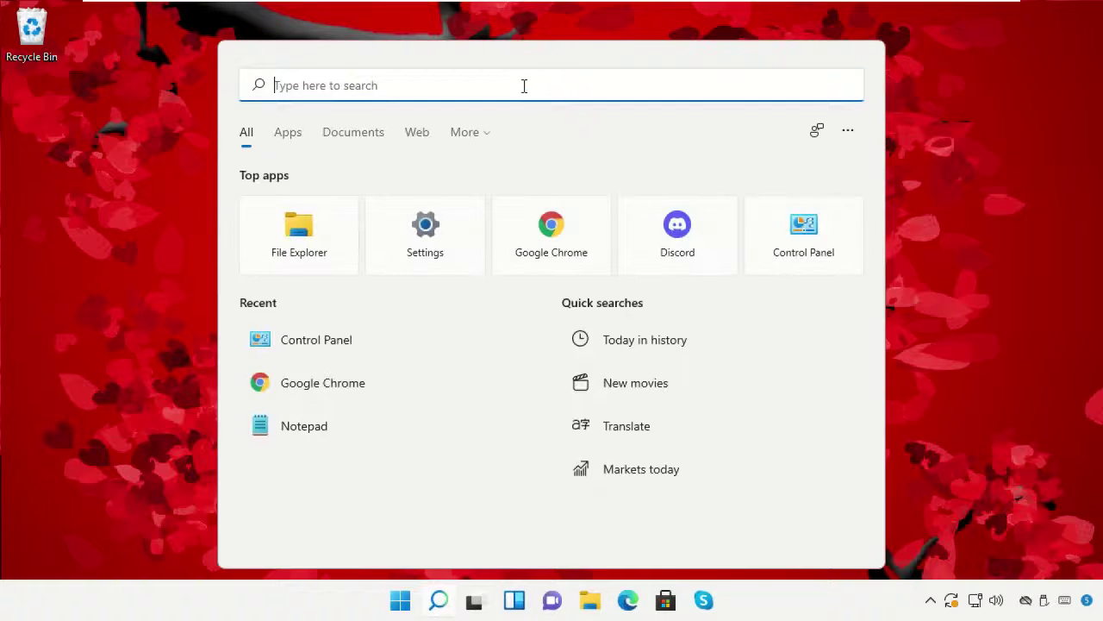
{"action": "type", "text": "Services"}
{"action": "left_click", "coordinate": [433, 237]}
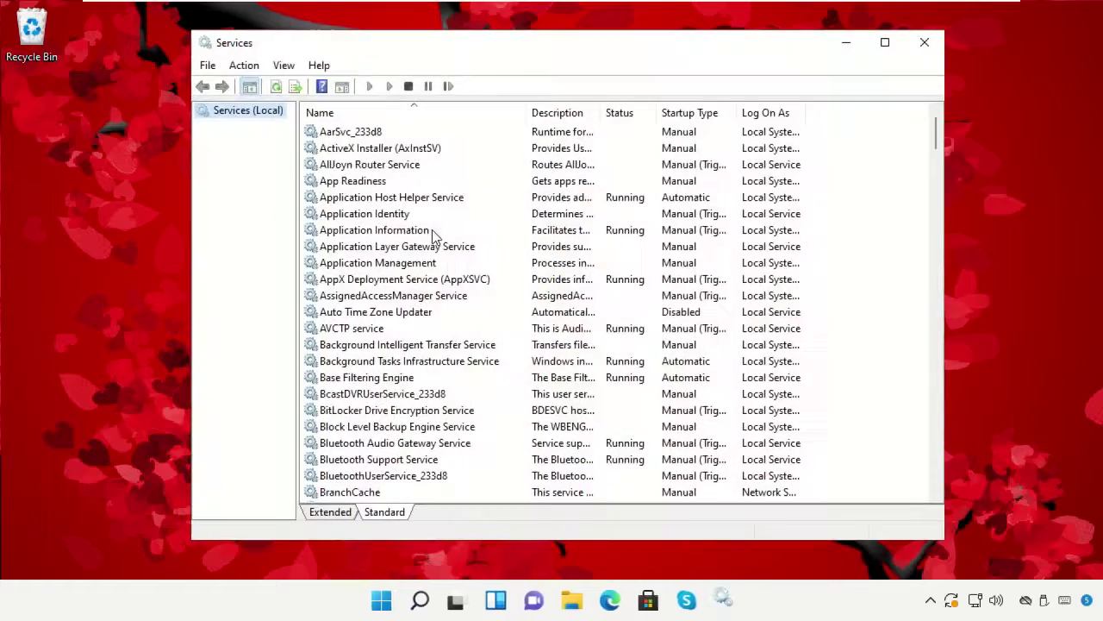
Step: Find the Windows Time service in the list and open its properties
{"action": "scroll", "coordinate": [759, 216], "scroll_direction": "down", "scroll_amount": 20}
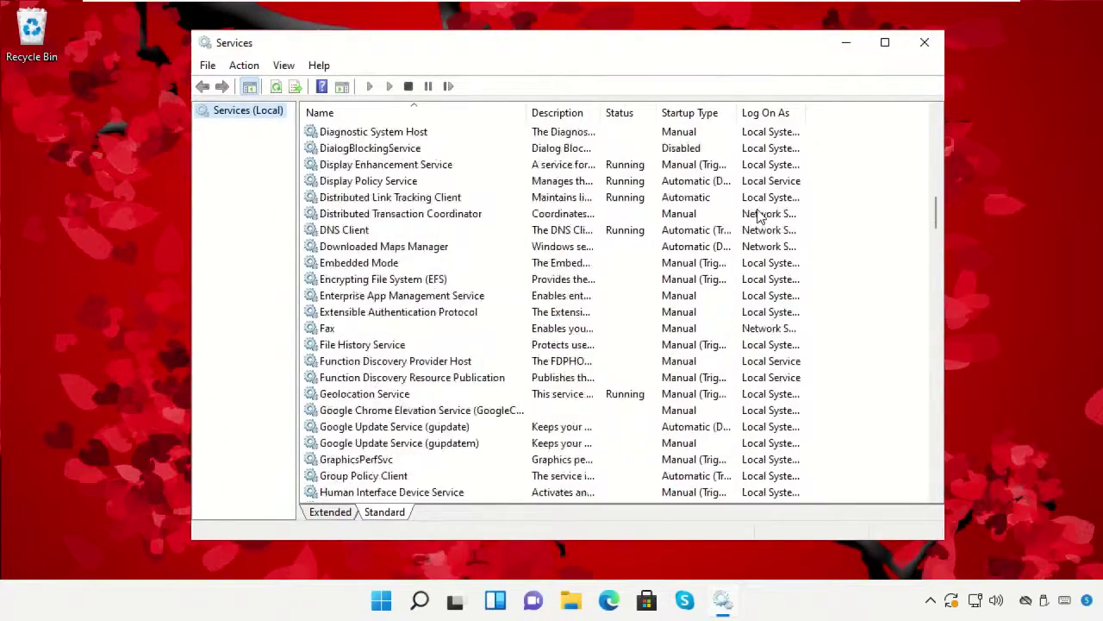
{"action": "scroll", "coordinate": [759, 216], "scroll_direction": "down", "scroll_amount": 3}
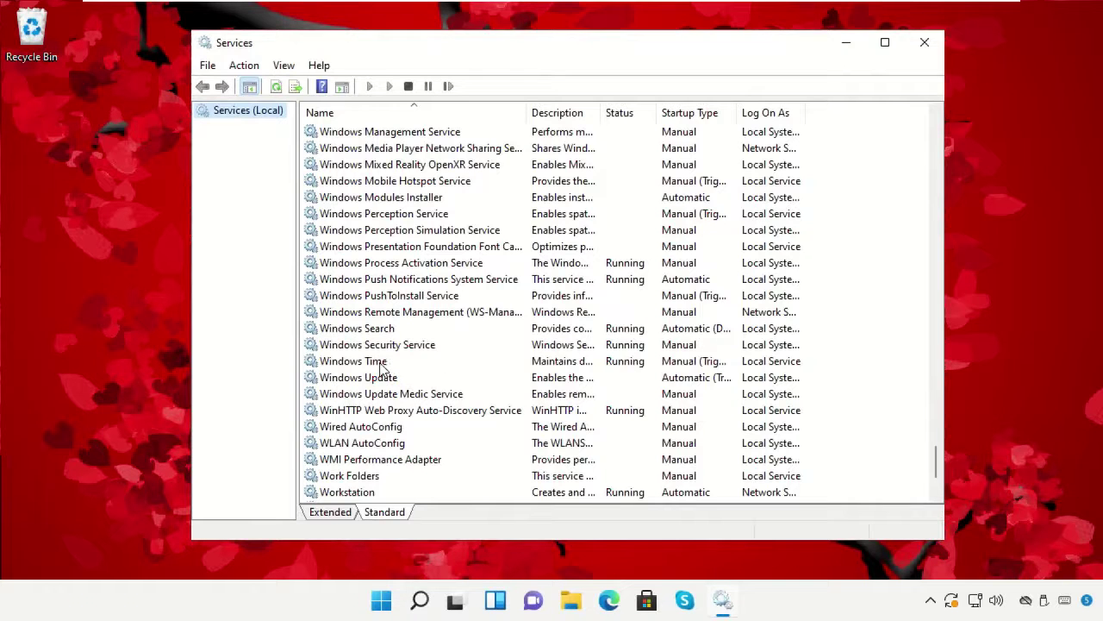
{"action": "left_click", "coordinate": [382, 367]}
{"action": "right_click", "coordinate": [383, 367]}
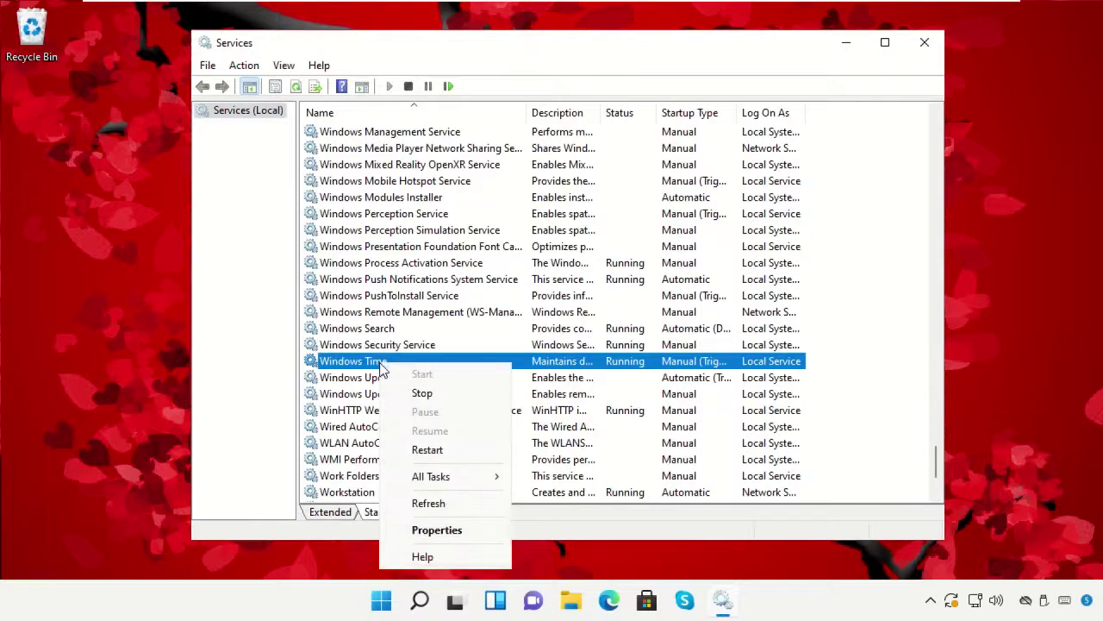
{"action": "left_click", "coordinate": [410, 534]}
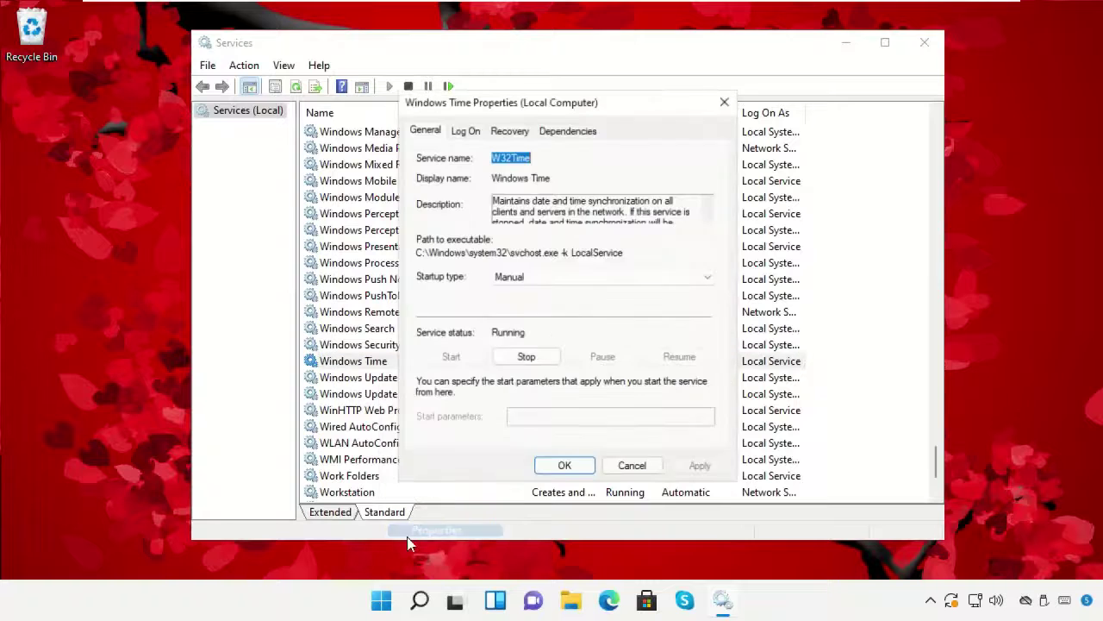
Step: Set the Windows Time service's startup type to Automatic, apply the change, and close the properties and Services
{"action": "left_click", "coordinate": [544, 277]}
{"action": "left_click", "coordinate": [544, 305]}
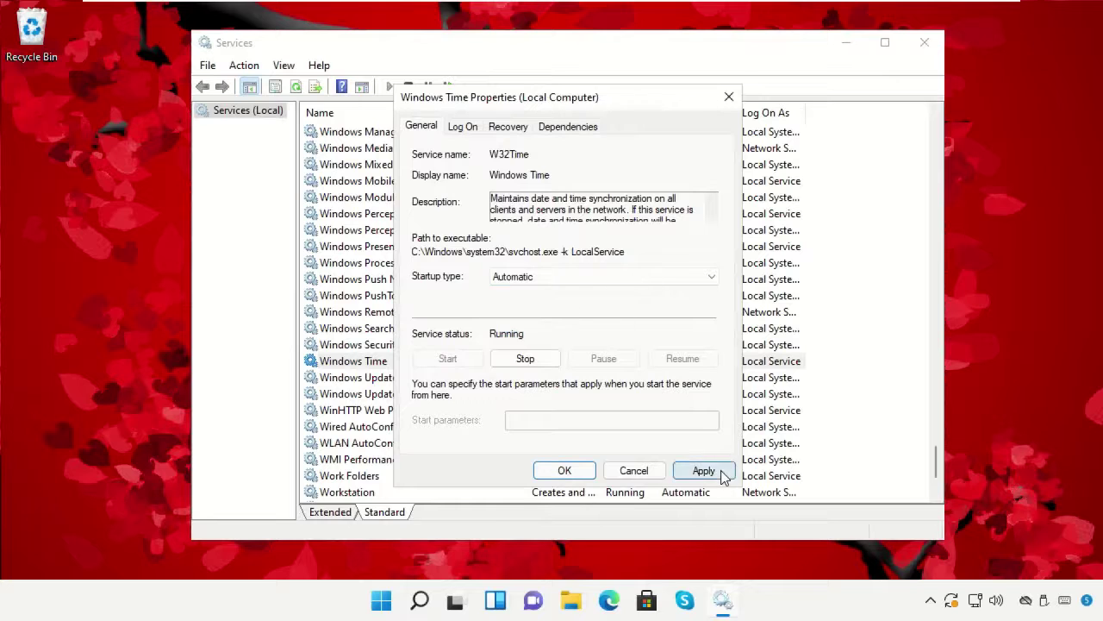
{"action": "left_click", "coordinate": [722, 476]}
{"action": "left_click", "coordinate": [562, 470]}
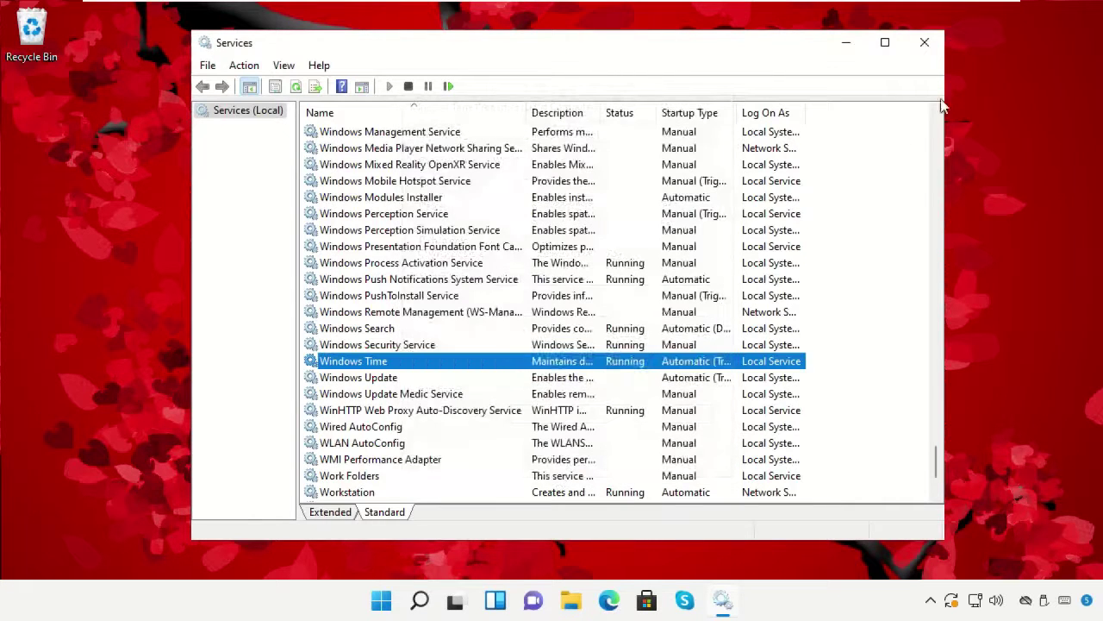
{"action": "left_click", "coordinate": [925, 42]}
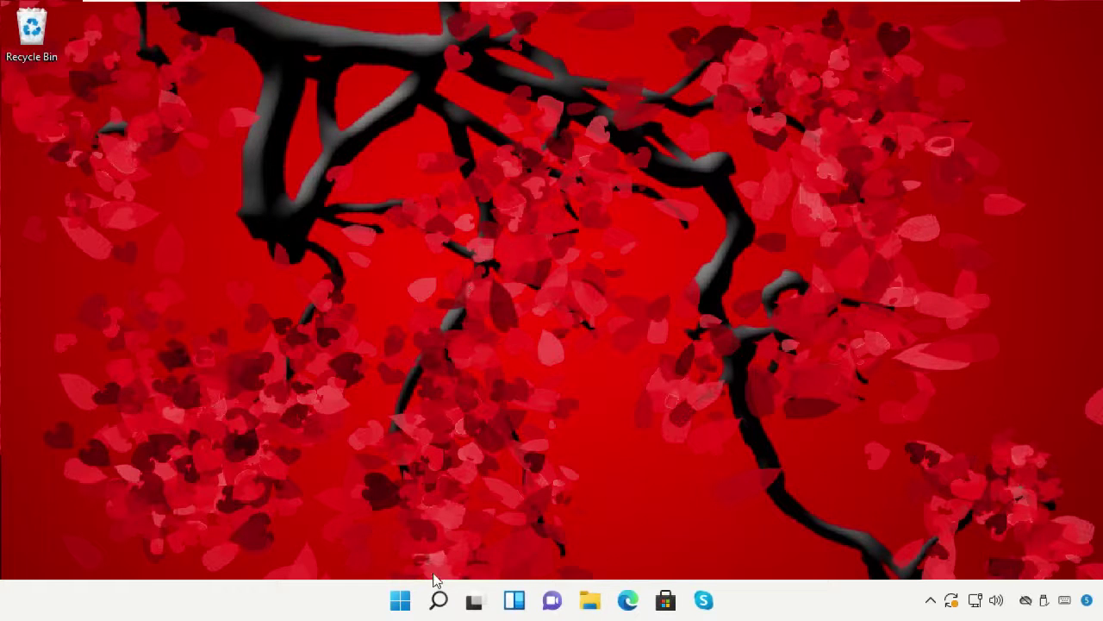
Step: Search Windows for Control Panel and open Internet Options from its Network and Internet category
{"action": "left_click", "coordinate": [438, 600]}
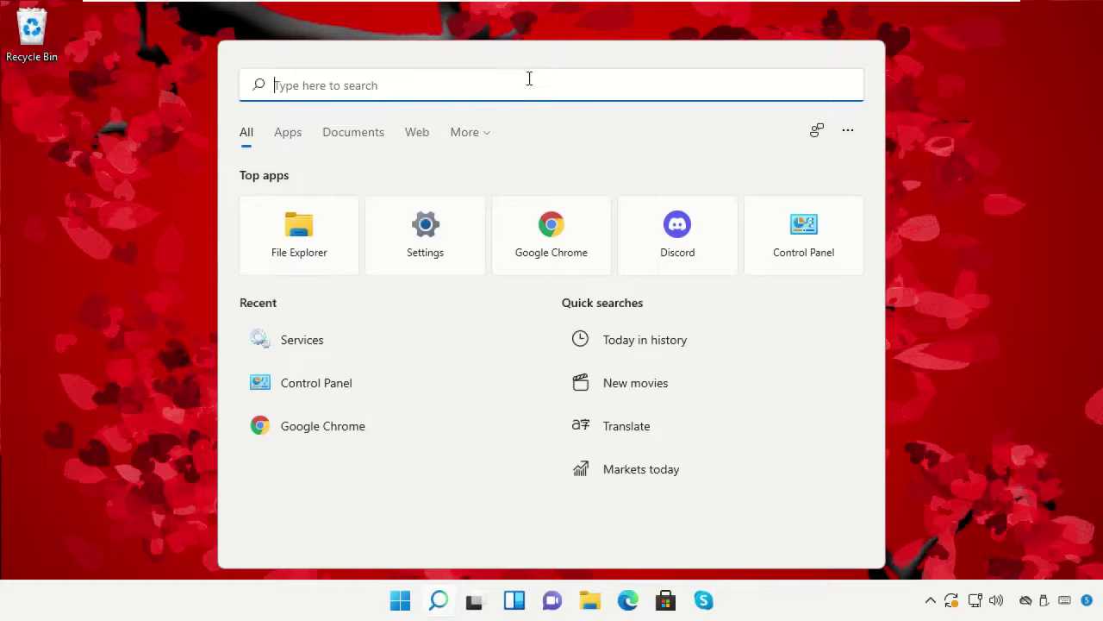
{"action": "type", "text": "Control Panel"}
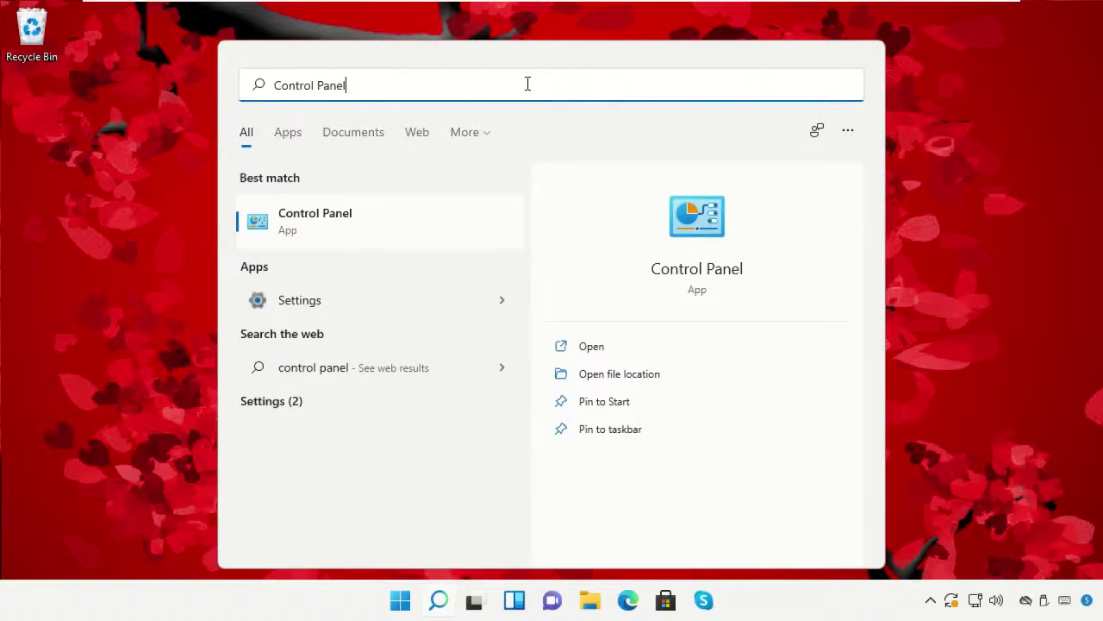
{"action": "left_click", "coordinate": [443, 225]}
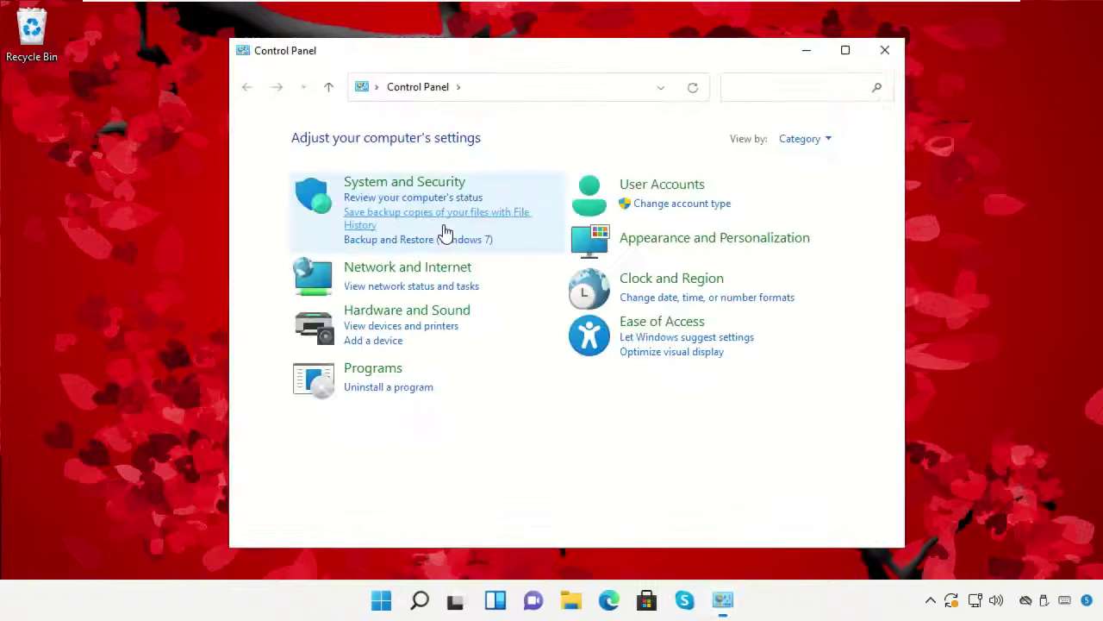
{"action": "left_click", "coordinate": [433, 267]}
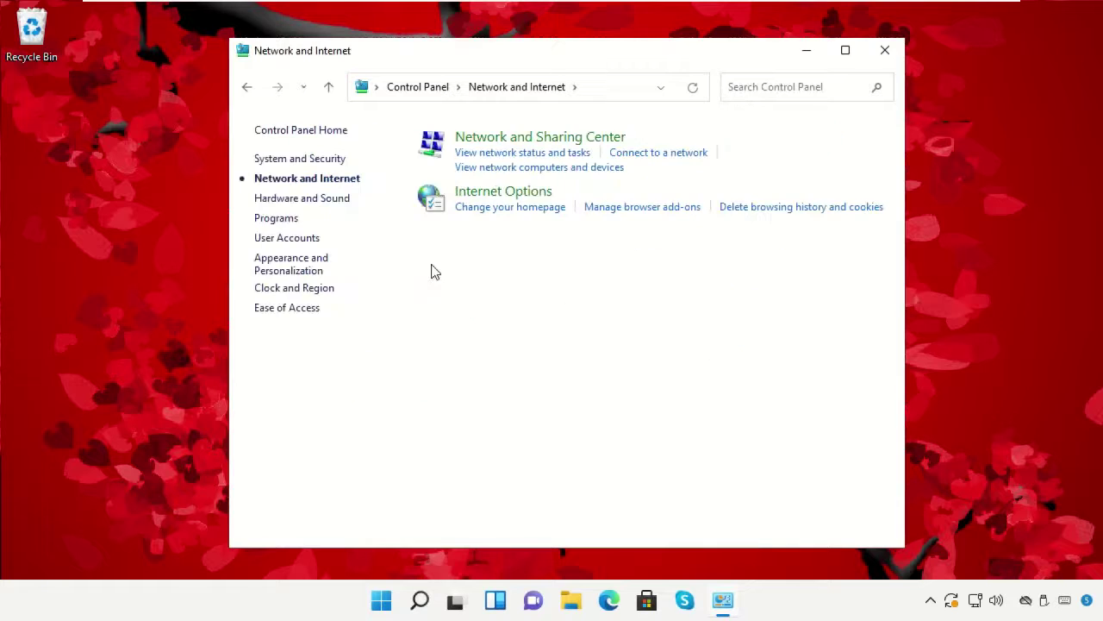
{"action": "left_click", "coordinate": [513, 193]}
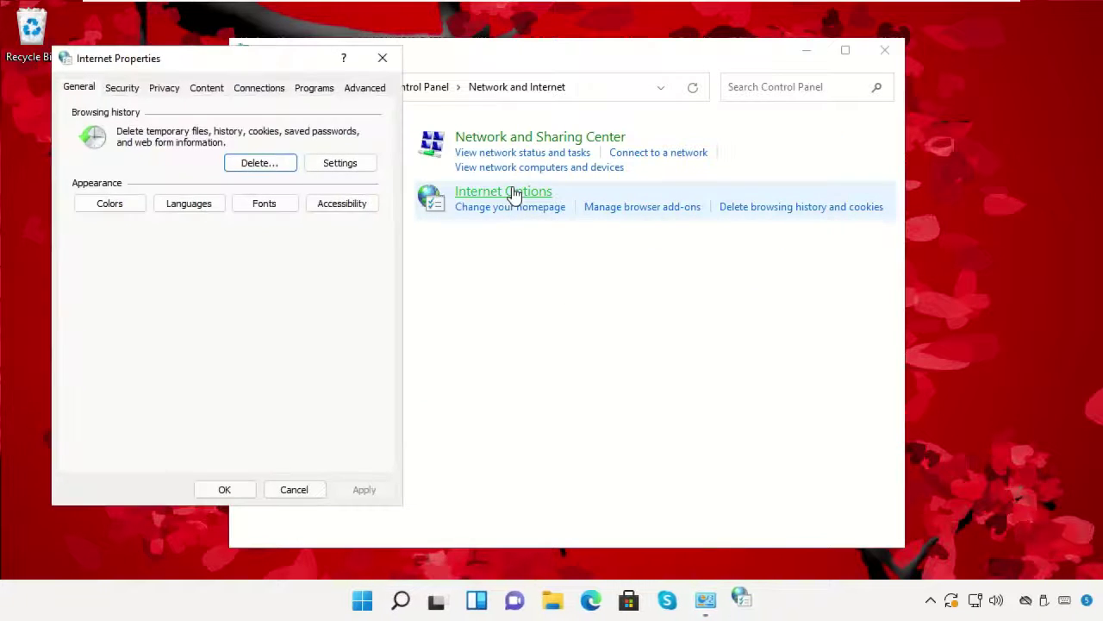
{"action": "left_click_drag", "start_coordinate": [293, 69], "coordinate": [617, 66]}
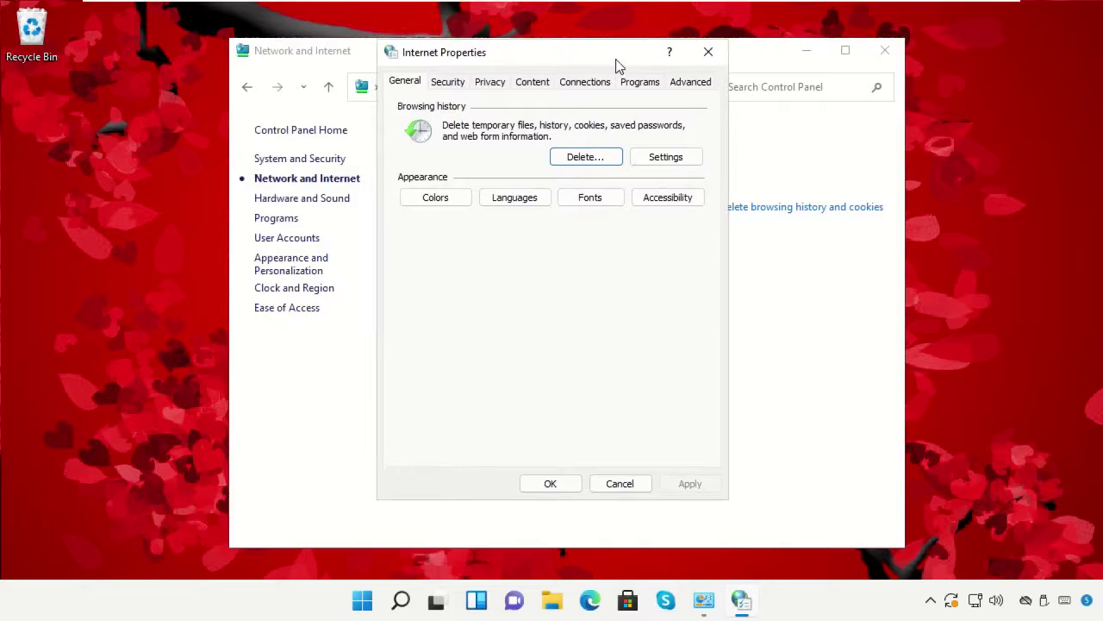
Step: In the advanced internet settings, disable the publisher's and server certificate revocation checks, apply the changes, and close Control Panel
{"action": "left_click", "coordinate": [672, 83]}
{"action": "left_click_drag", "start_coordinate": [694, 156], "coordinate": [694, 300]}
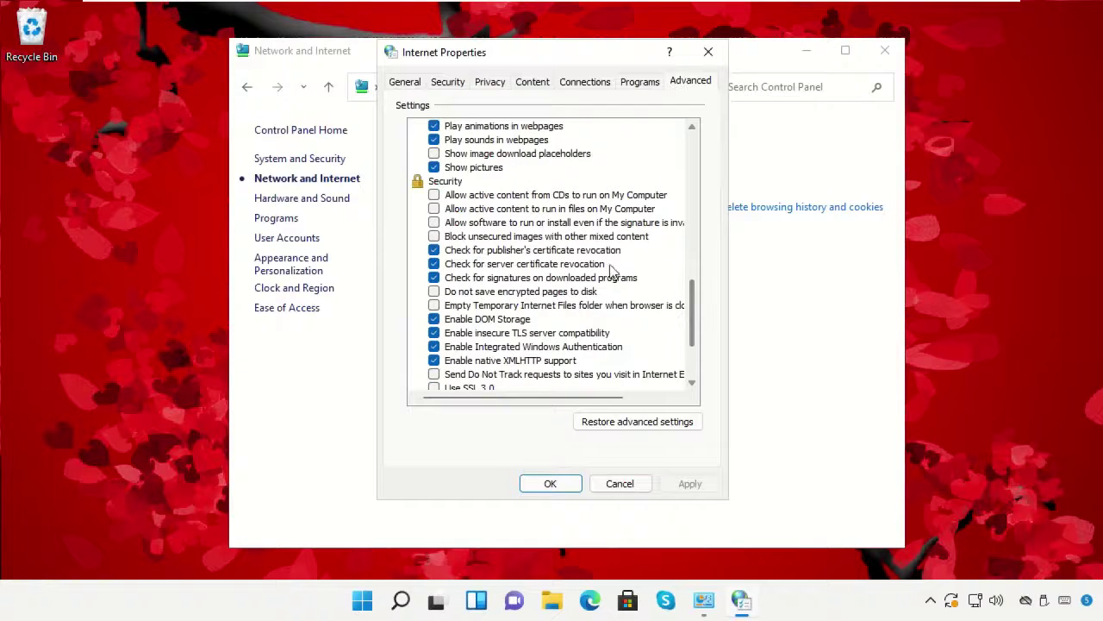
{"action": "left_click", "coordinate": [437, 250]}
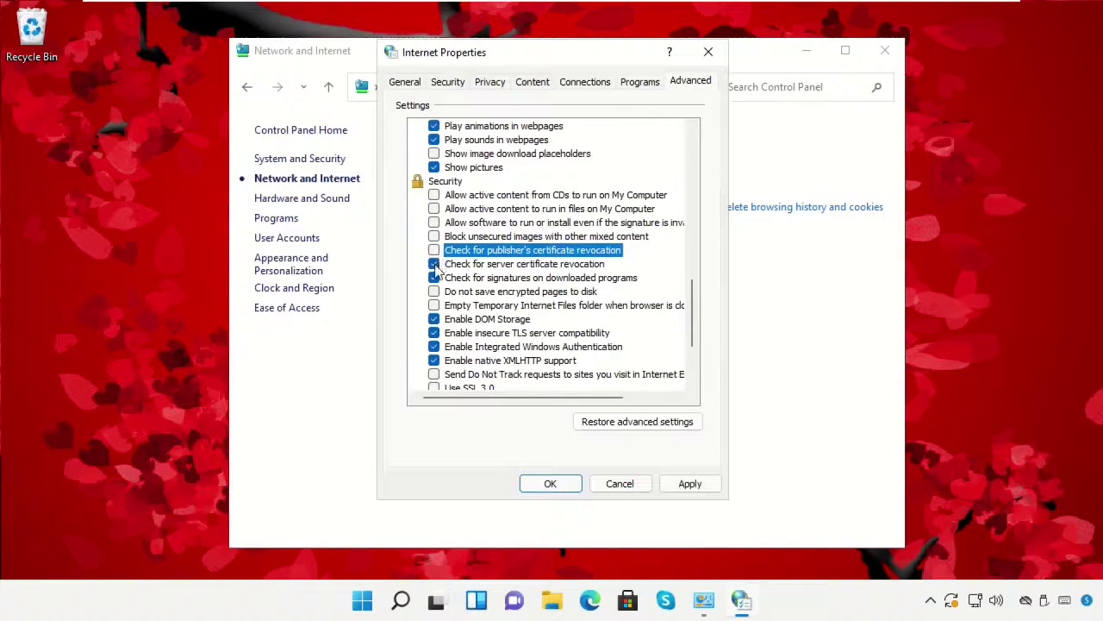
{"action": "left_click", "coordinate": [437, 264]}
{"action": "left_click", "coordinate": [689, 481]}
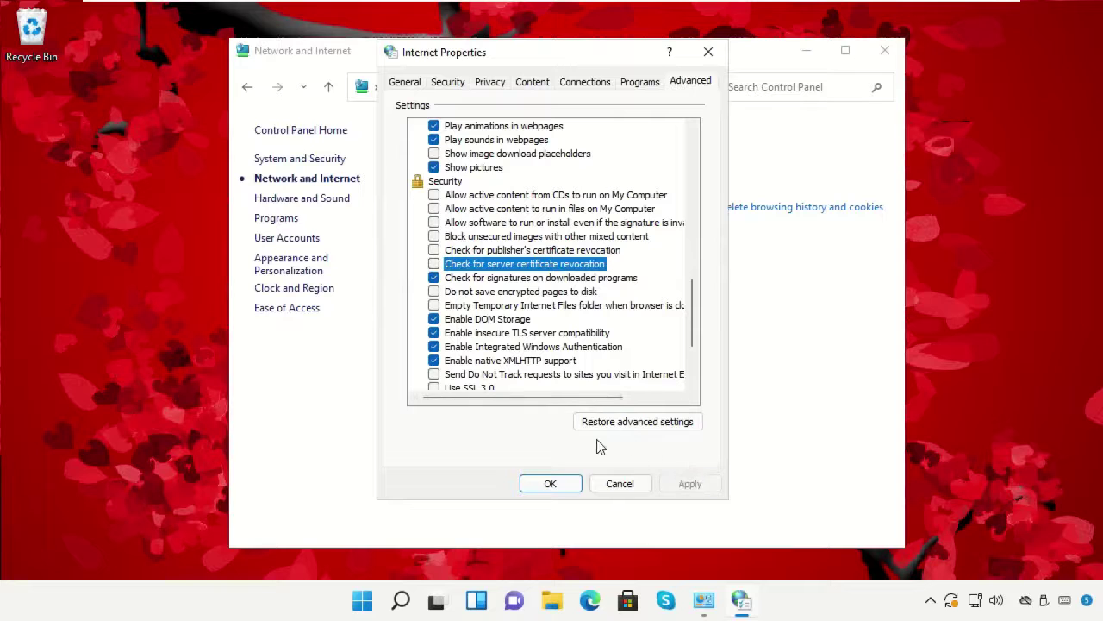
{"action": "left_click", "coordinate": [545, 483]}
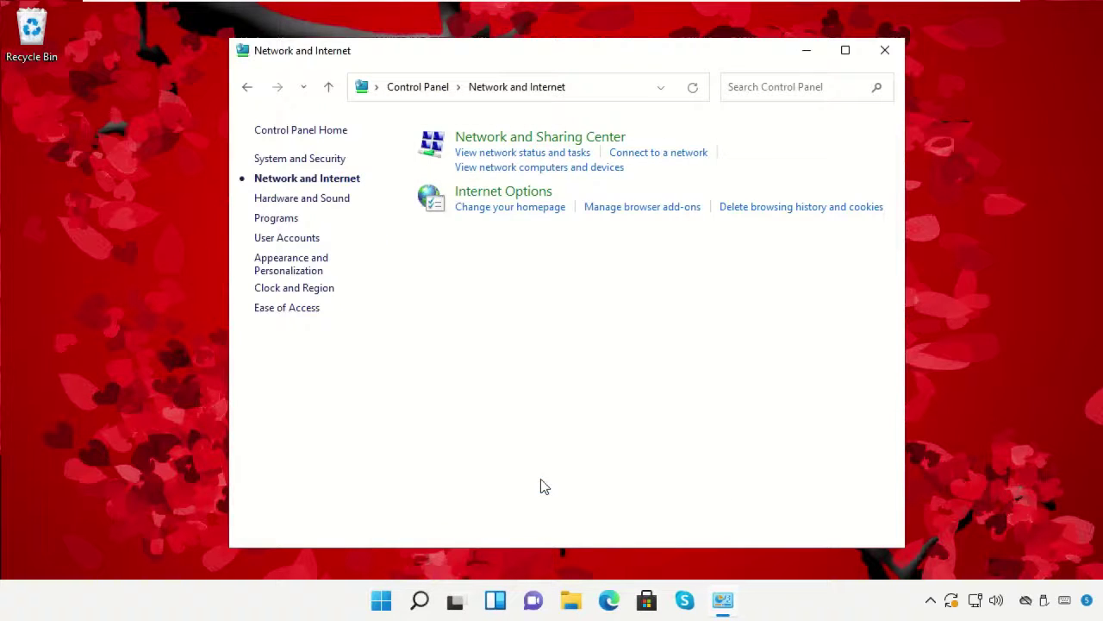
{"action": "left_click", "coordinate": [884, 50]}
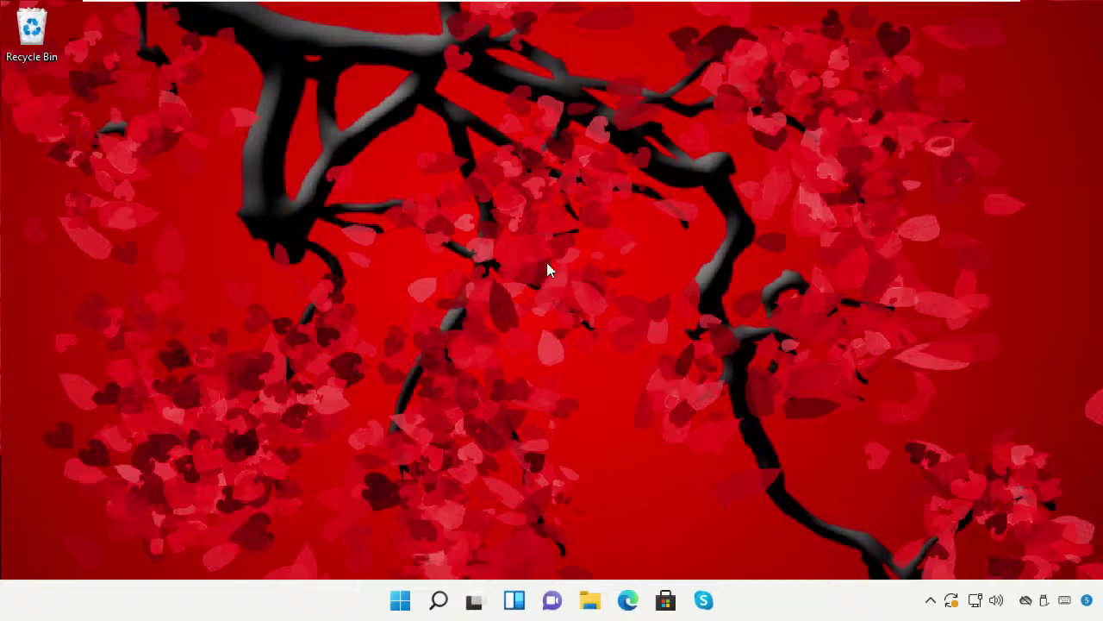
Step: Open Control Panel again through Windows search and bring up Internet Options under Network and Internet
{"action": "left_click", "coordinate": [436, 599]}
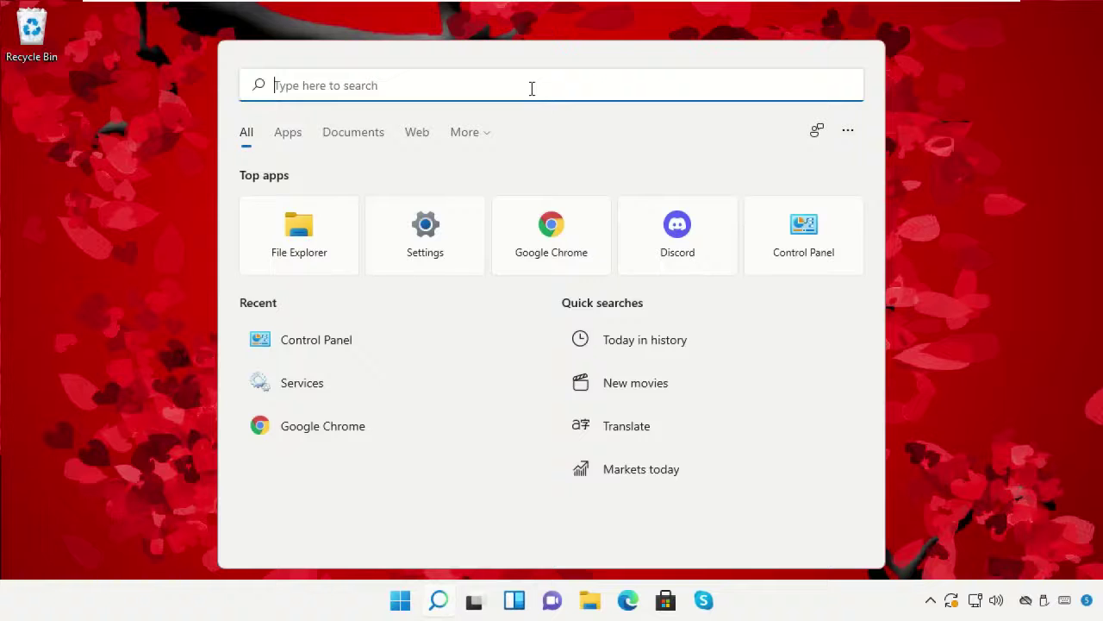
{"action": "type", "text": "Control panel"}
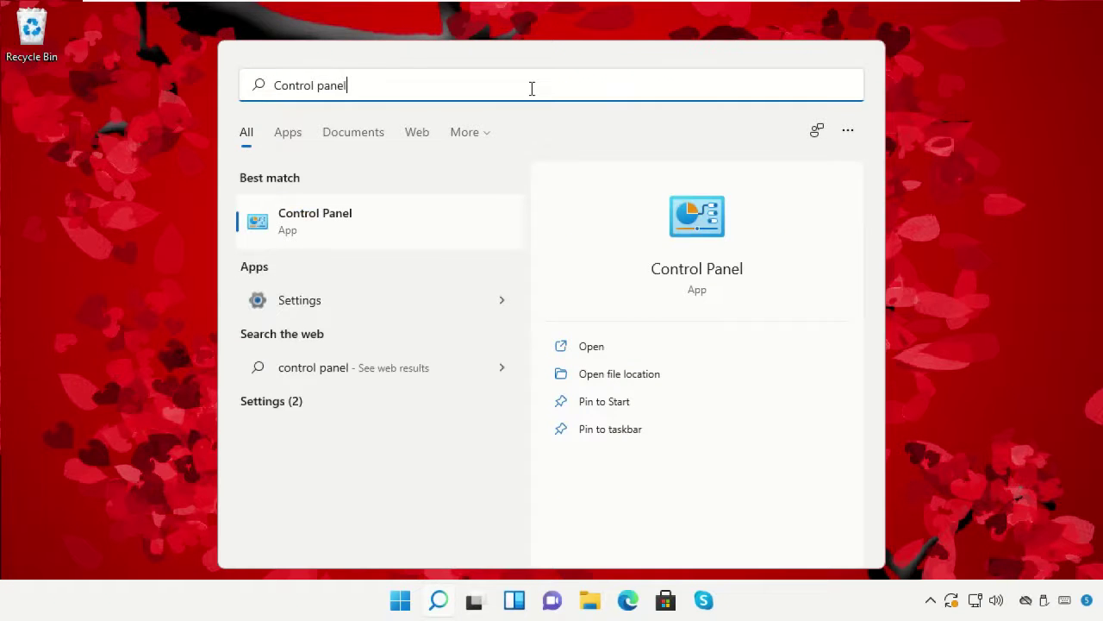
{"action": "left_click", "coordinate": [457, 220]}
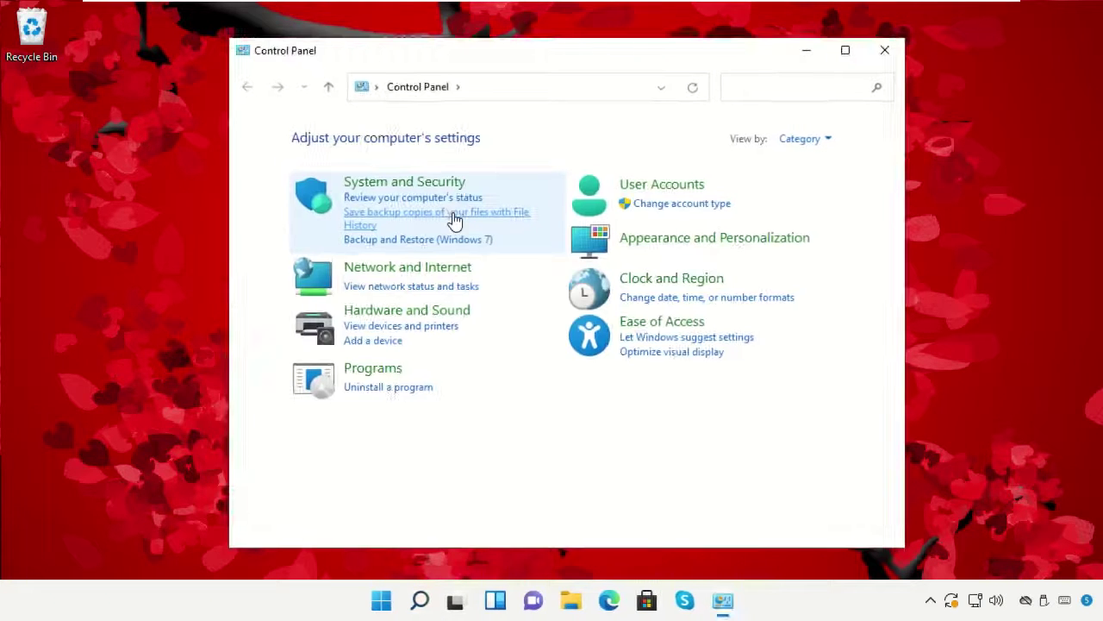
{"action": "left_click", "coordinate": [421, 274]}
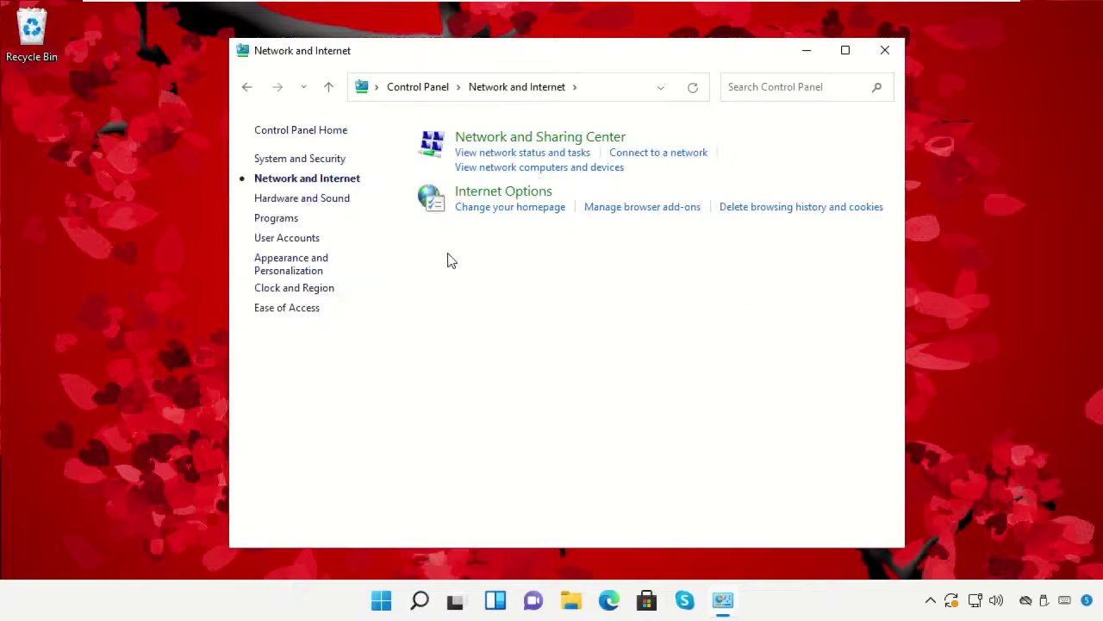
{"action": "left_click", "coordinate": [487, 198]}
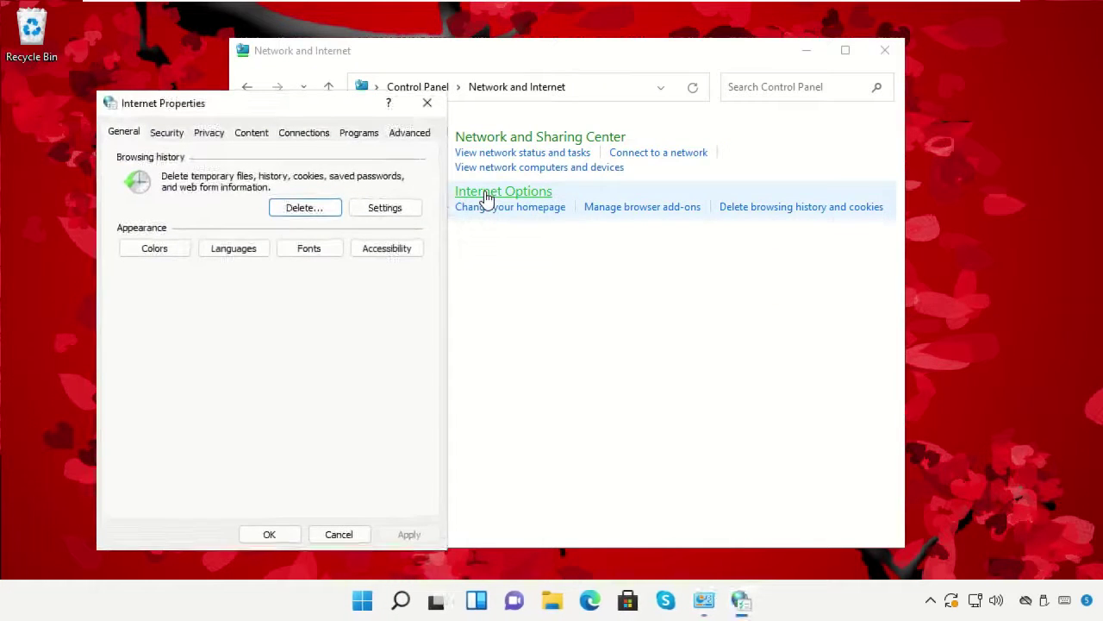
{"action": "left_click_drag", "start_coordinate": [316, 110], "coordinate": [630, 61]}
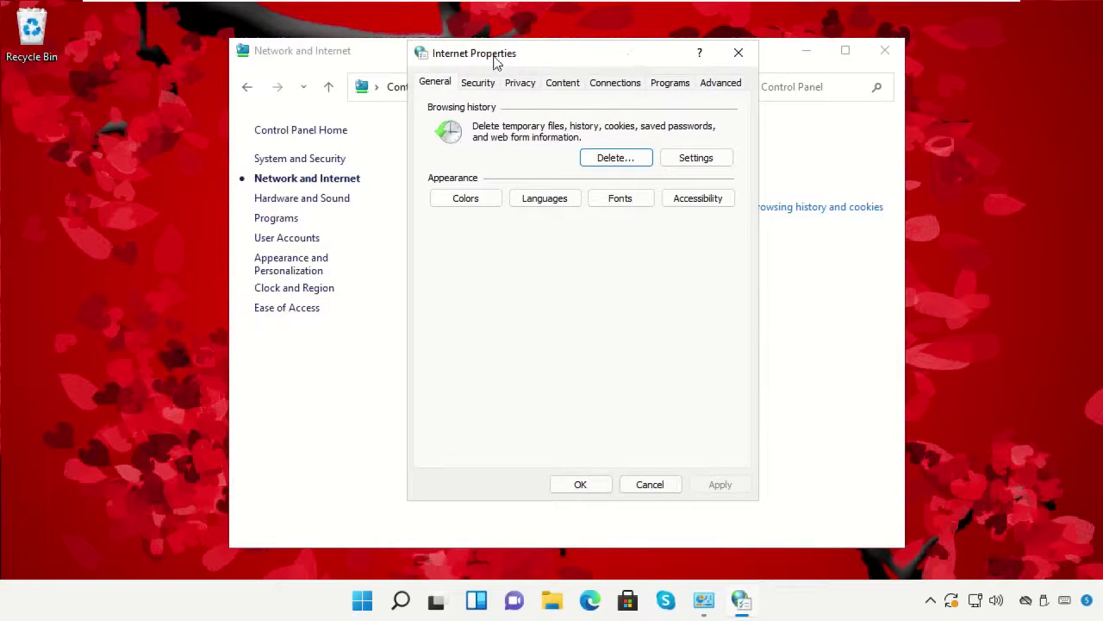
Step: In the internet security settings, set the Internet zone's security level to Medium-high
{"action": "left_click", "coordinate": [479, 88]}
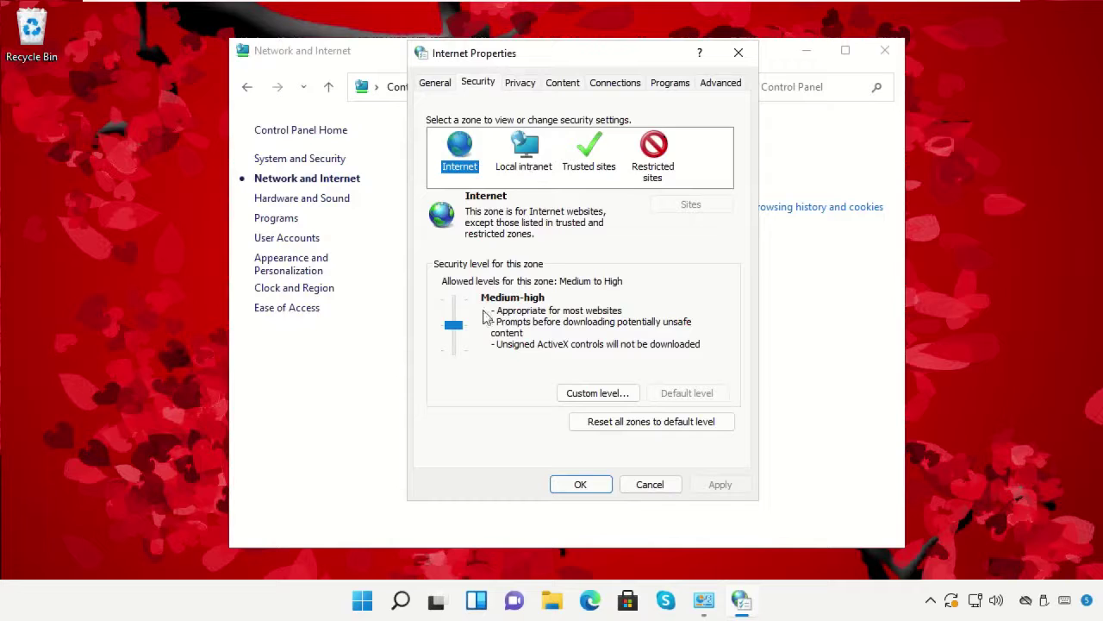
{"action": "left_click", "coordinate": [452, 302]}
{"action": "left_click_drag", "start_coordinate": [455, 304], "coordinate": [456, 316]}
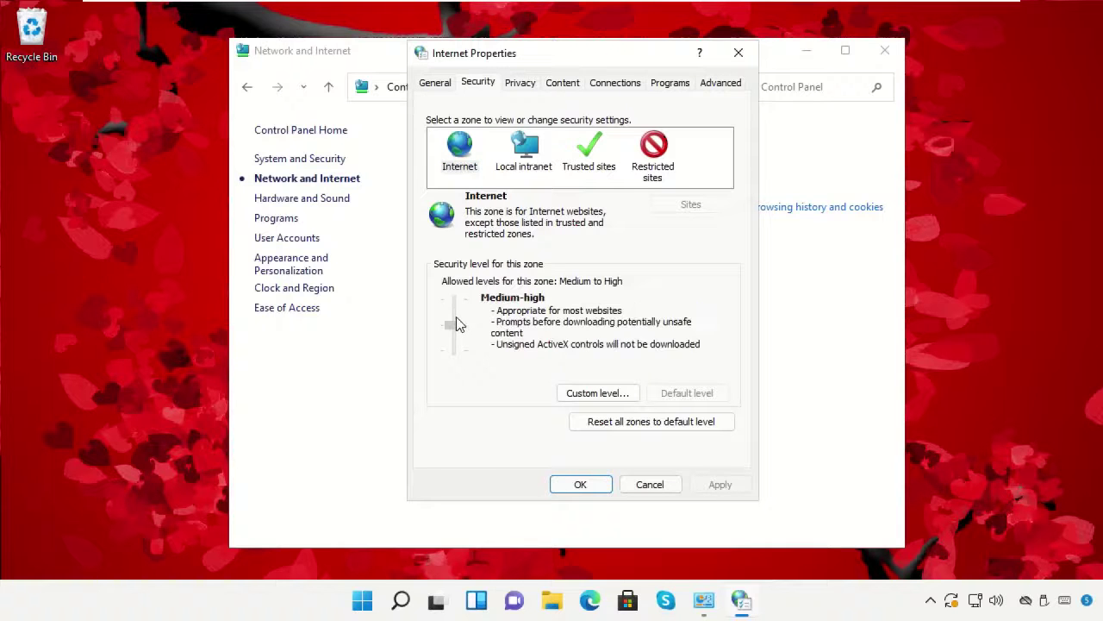
{"action": "left_click", "coordinate": [593, 152]}
{"action": "left_click", "coordinate": [659, 214]}
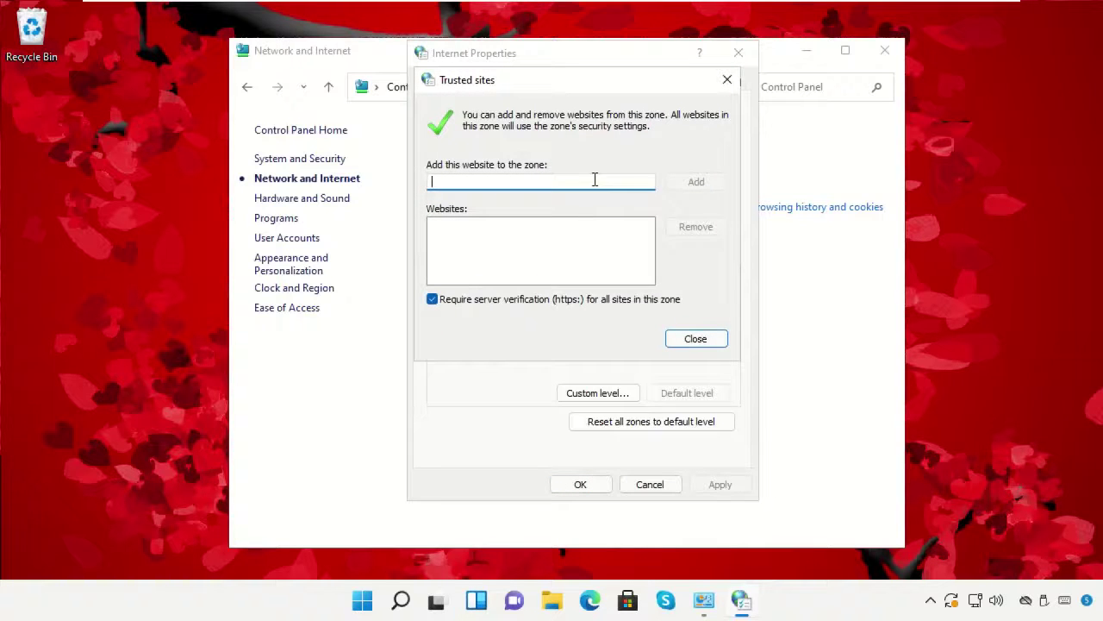
{"action": "right_click", "coordinate": [594, 179]}
{"action": "left_click", "coordinate": [654, 256]}
{"action": "left_click", "coordinate": [691, 185]}
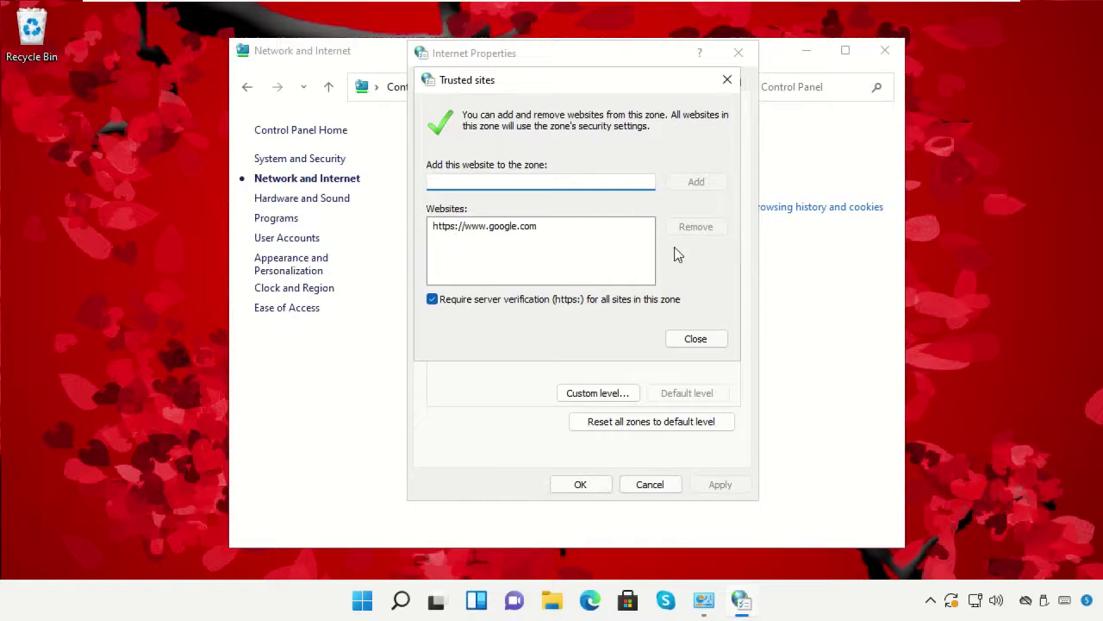
{"action": "left_click", "coordinate": [709, 339]}
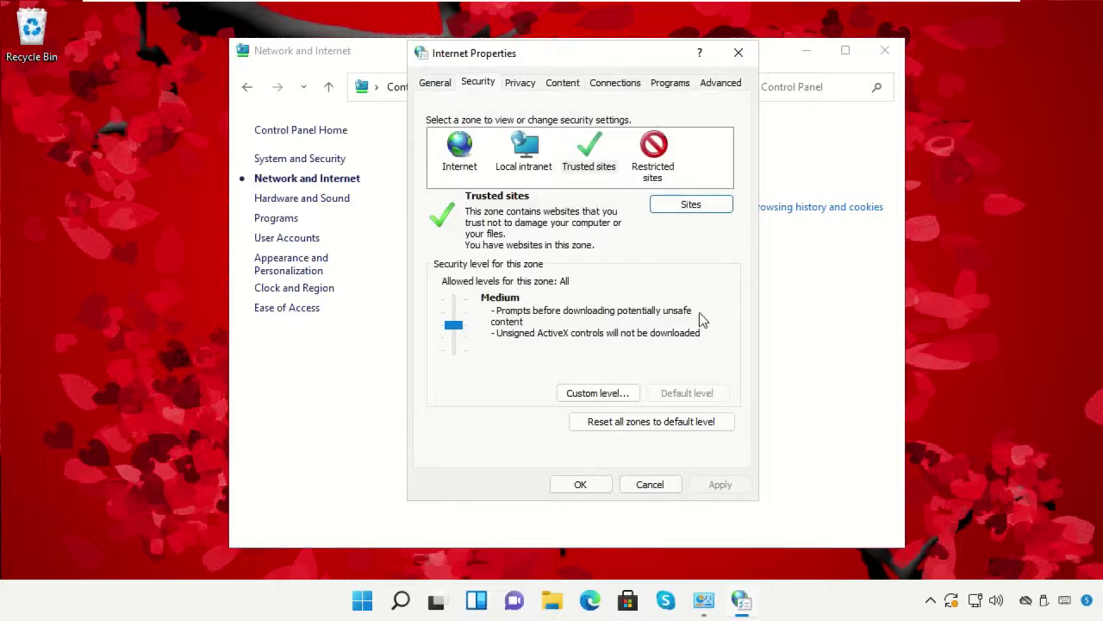
{"action": "left_click", "coordinate": [579, 483]}
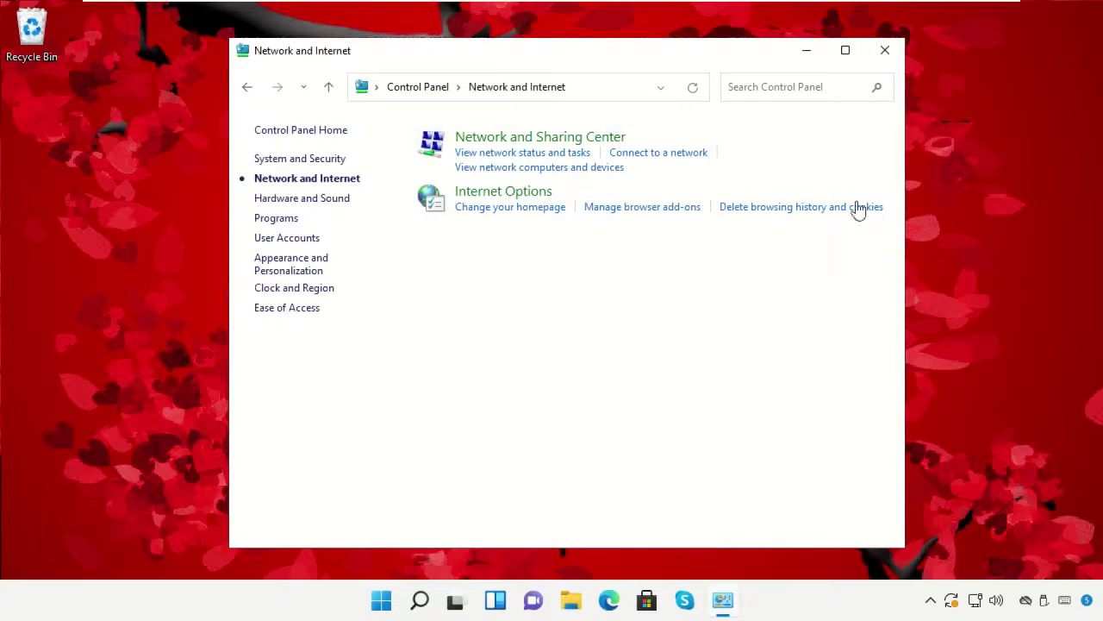
{"action": "left_click", "coordinate": [883, 52]}
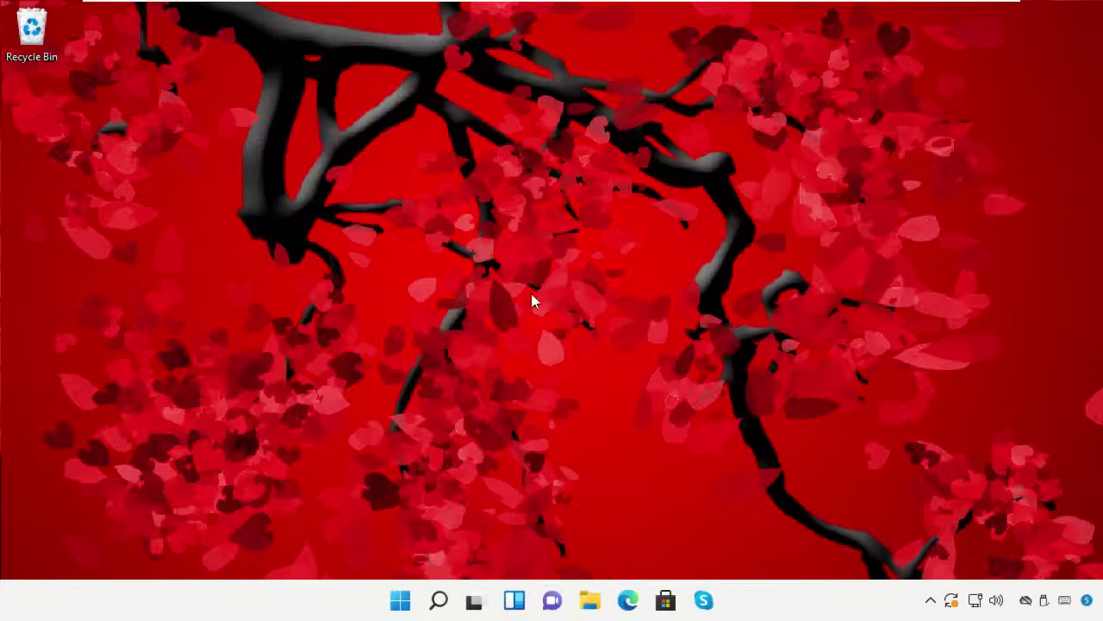
Step: Search Windows for Chrome, open its file location, and open the properties of the Google Chrome shortcut
{"action": "left_click", "coordinate": [438, 603]}
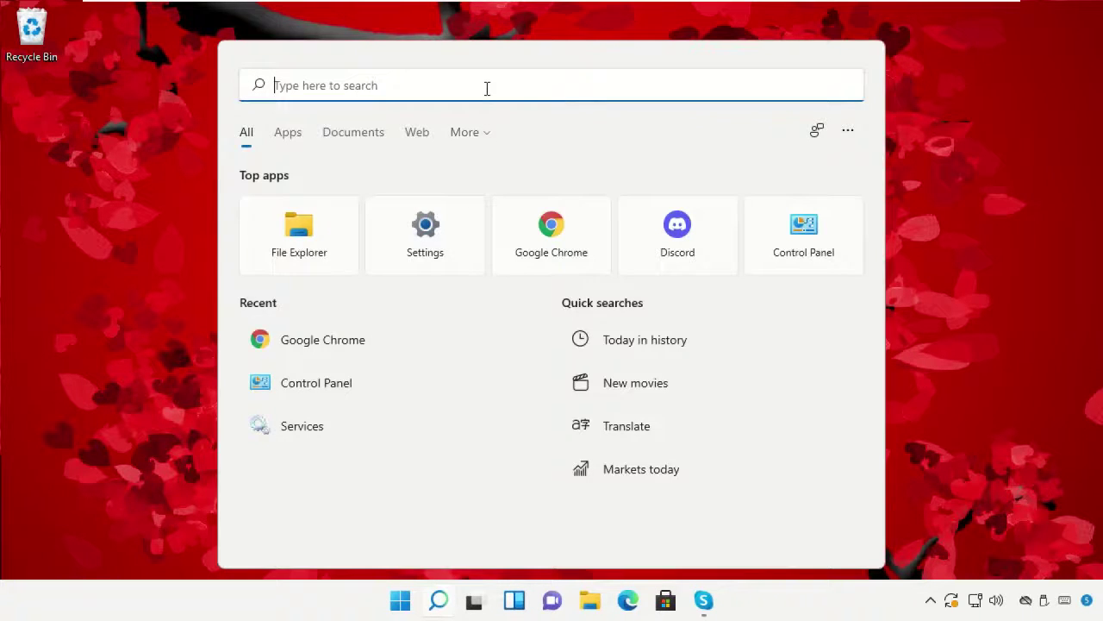
{"action": "type", "text": "Chrome"}
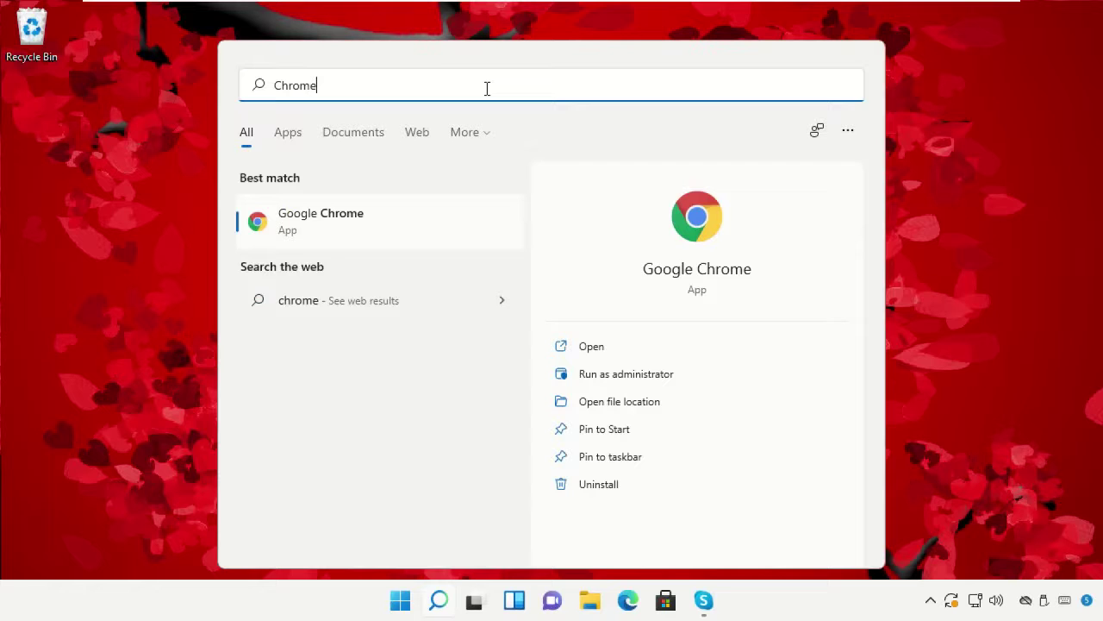
{"action": "right_click", "coordinate": [368, 219]}
{"action": "left_click", "coordinate": [408, 277]}
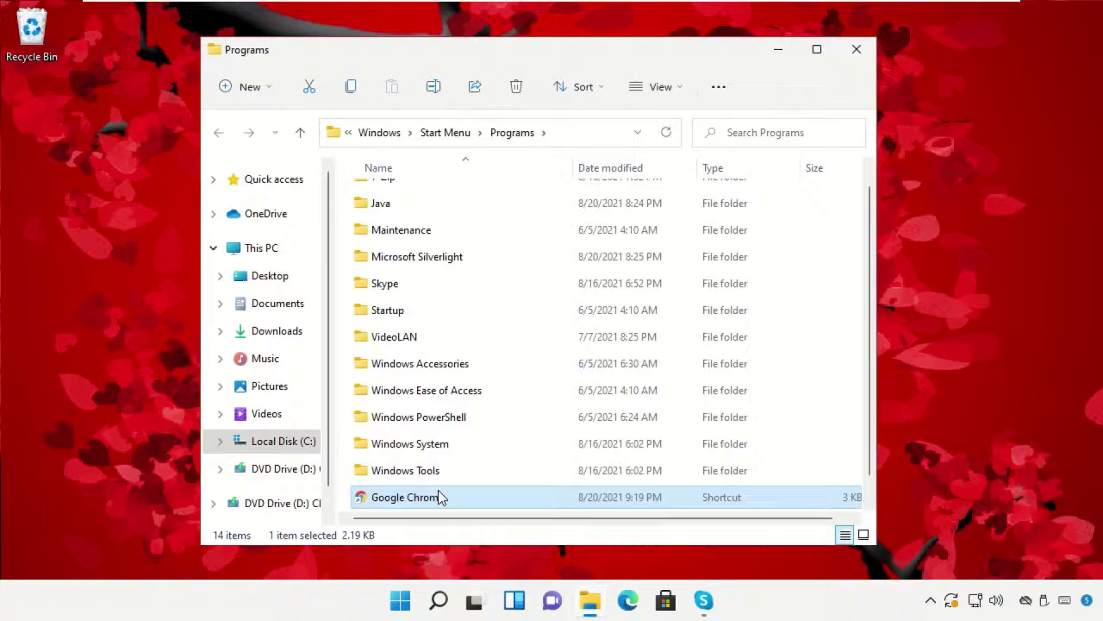
{"action": "right_click", "coordinate": [438, 489]}
{"action": "left_click", "coordinate": [485, 440]}
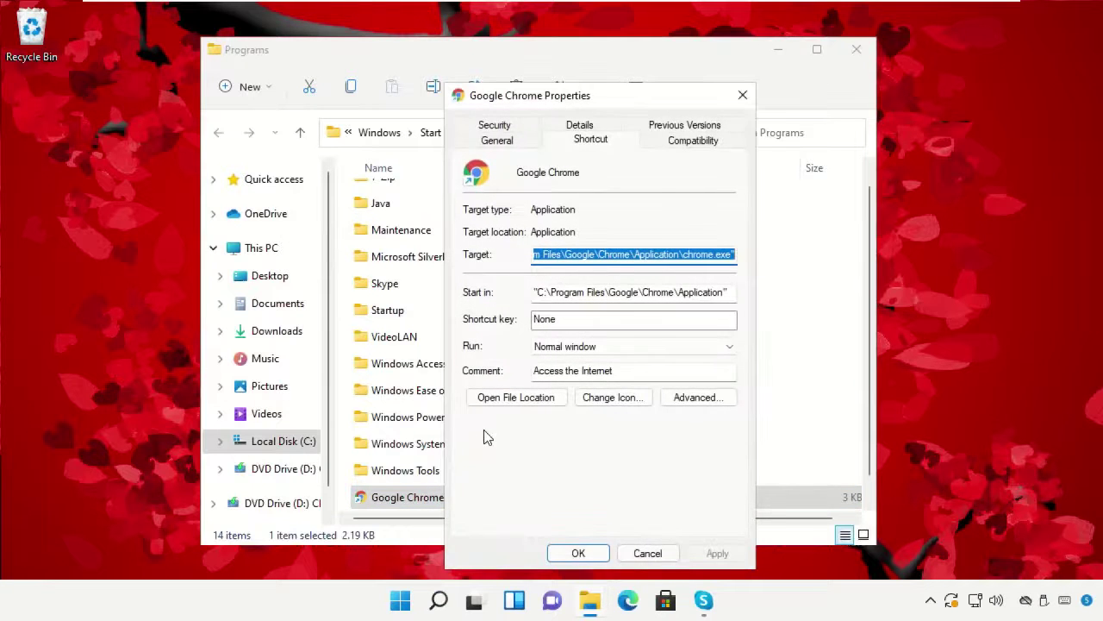
Step: Close the Programs folder, append --ignore-certificate-errors after chrome.exe" in the Google Chrome shortcut's target, and save the shortcut properties
{"action": "left_click", "coordinate": [854, 52]}
{"action": "left_click_drag", "start_coordinate": [606, 100], "coordinate": [571, 57]}
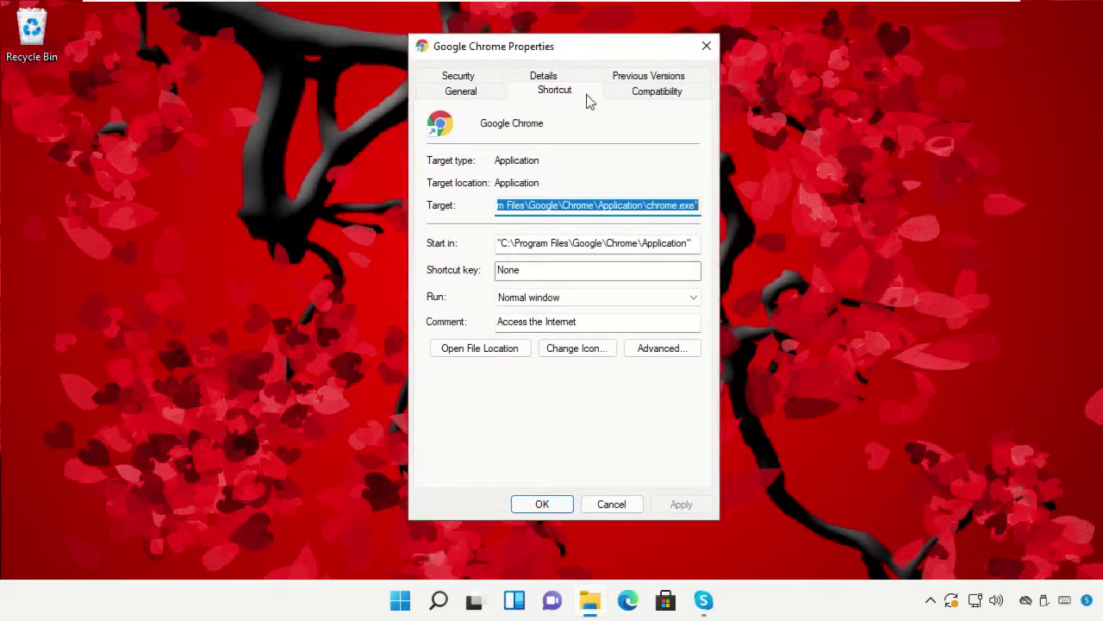
{"action": "left_click", "coordinate": [700, 206]}
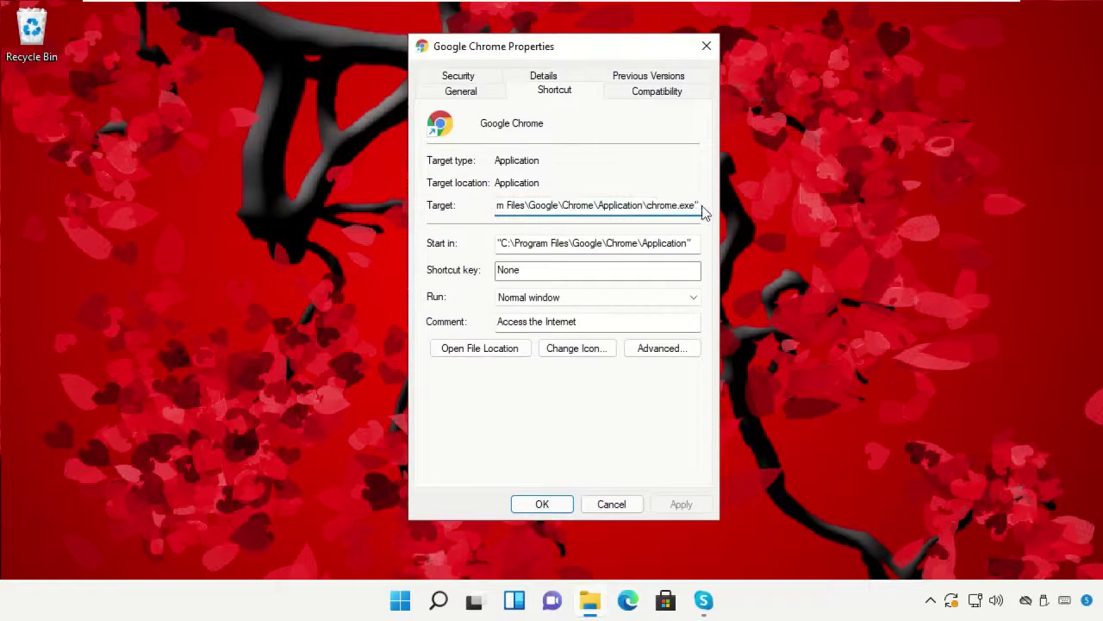
{"action": "type", "text": "--ignore-"}
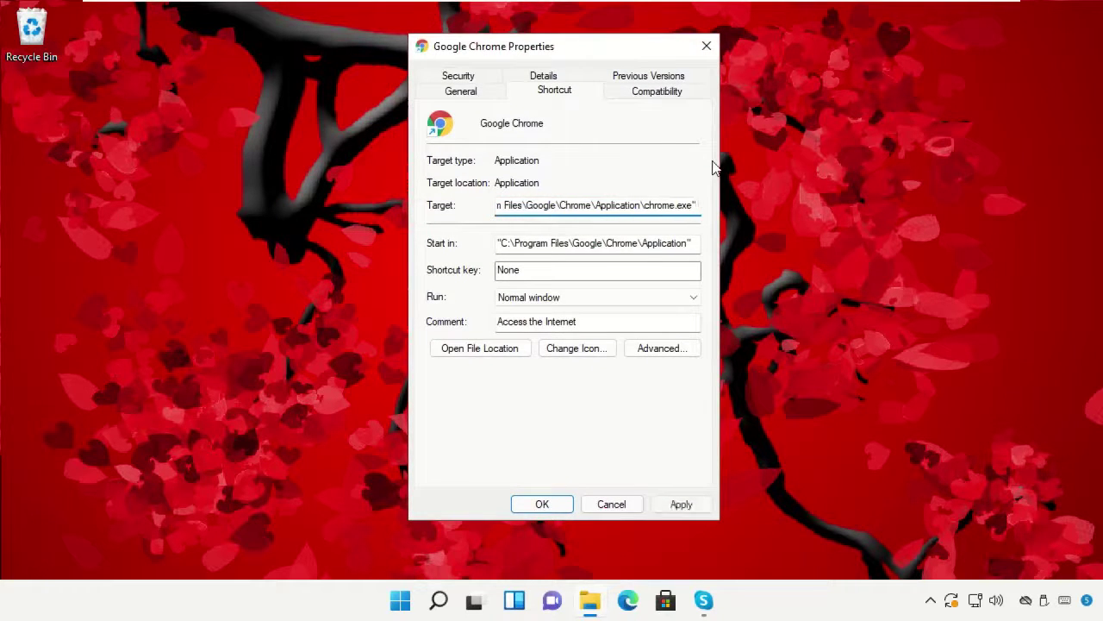
{"action": "type", "text": "certificate-errors"}
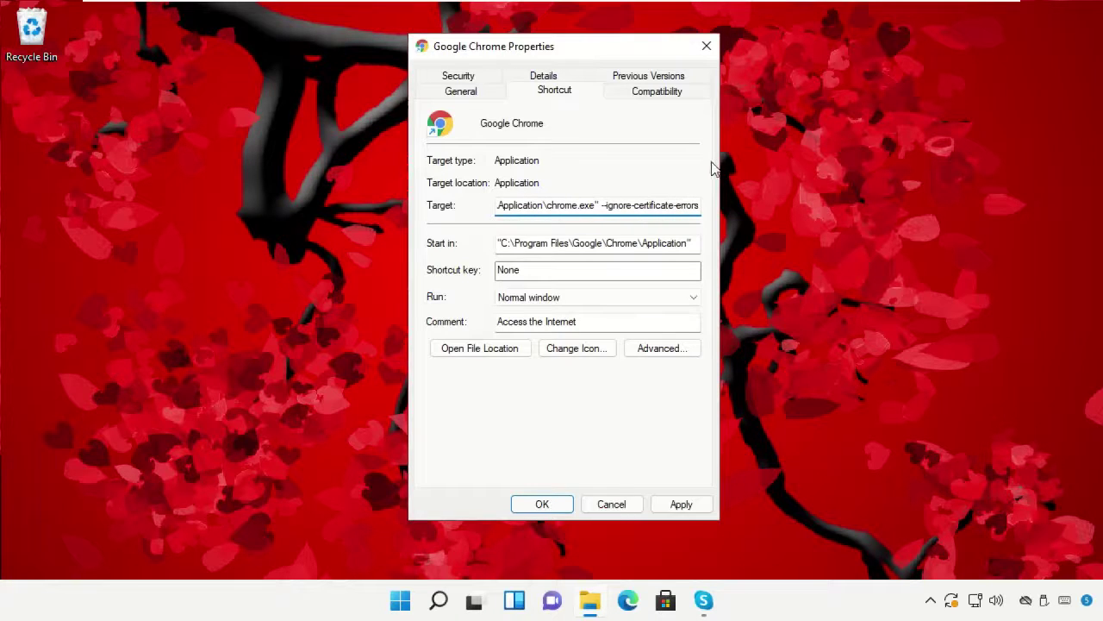
{"action": "left_click", "coordinate": [685, 505]}
{"action": "left_click", "coordinate": [565, 325]}
{"action": "left_click", "coordinate": [542, 504]}
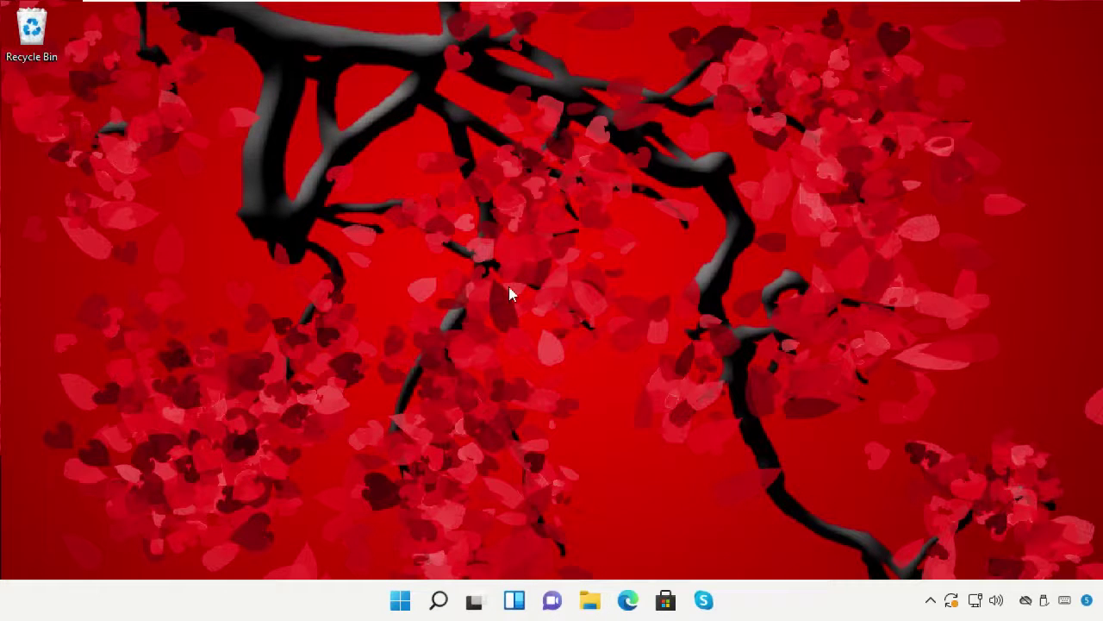
Step: Launch Google Chrome through Windows search and dismiss the command-line flag warning
{"action": "left_click", "coordinate": [438, 599]}
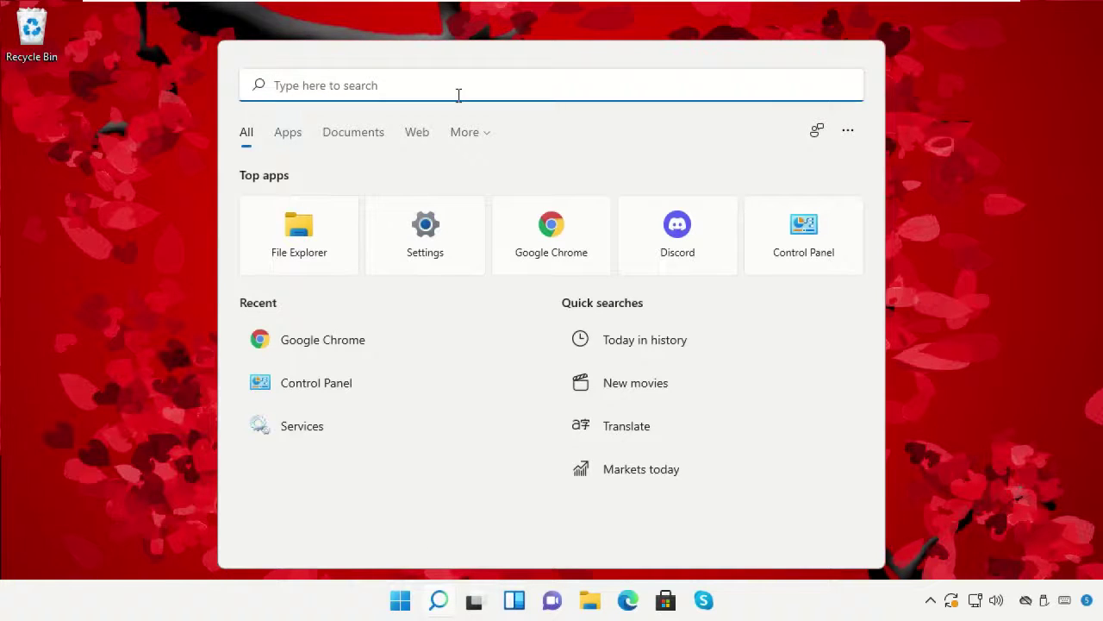
{"action": "type", "text": "chrome"}
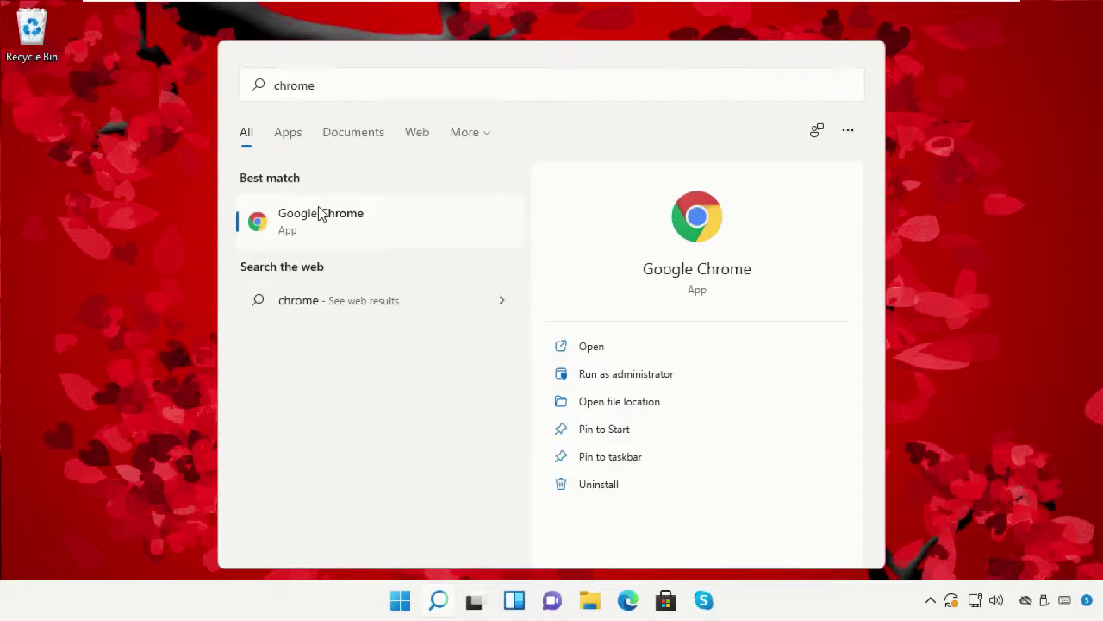
{"action": "left_click", "coordinate": [320, 215]}
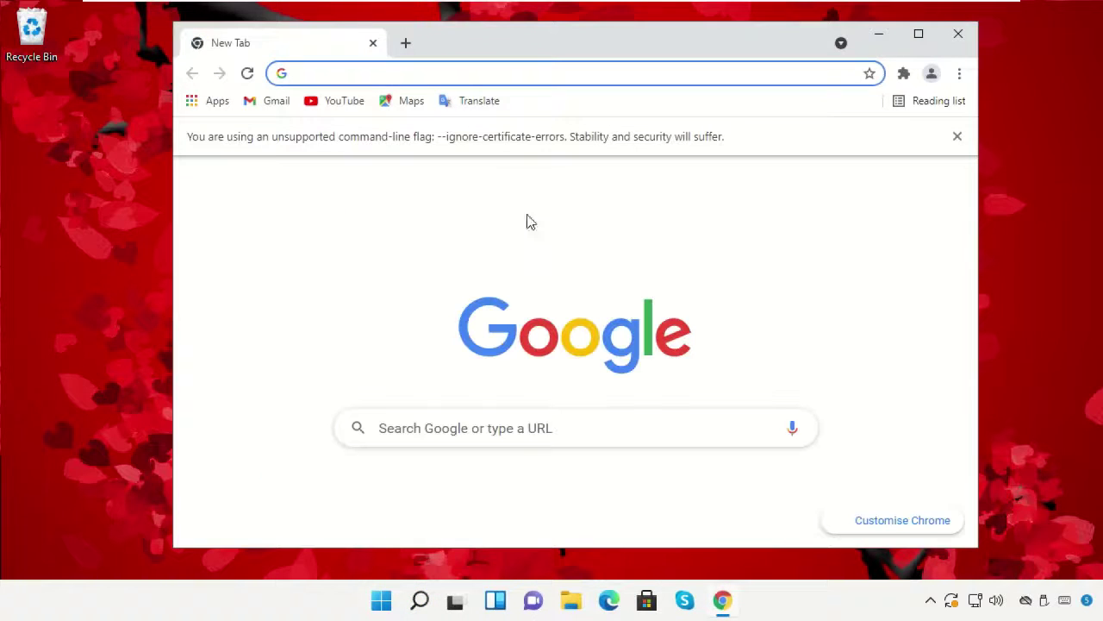
{"action": "left_click", "coordinate": [957, 138]}
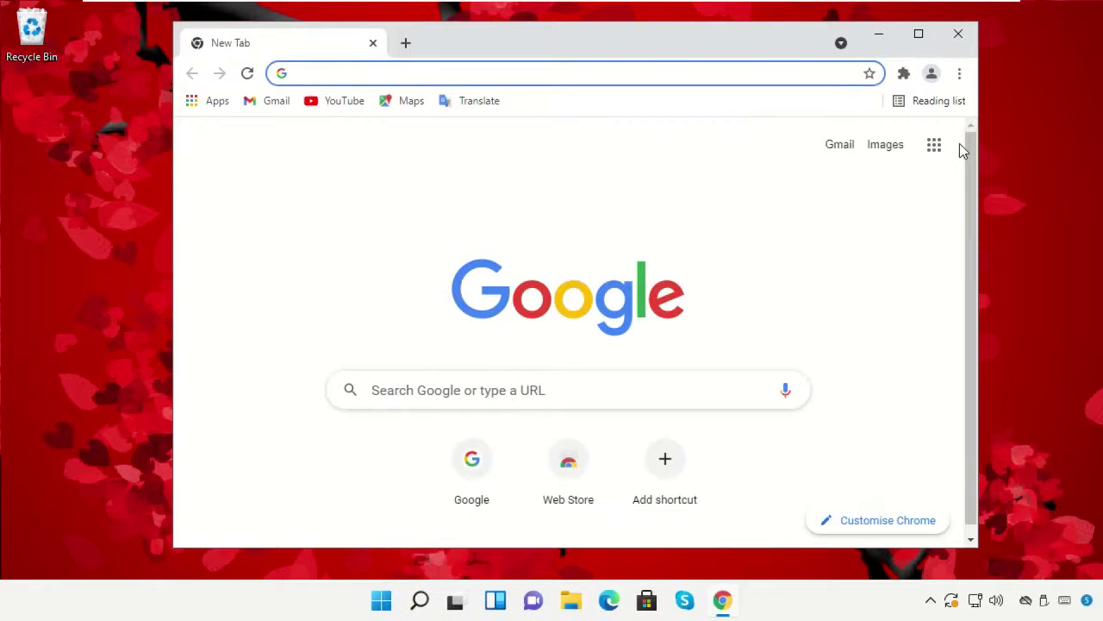
Step: In Chrome's settings, clear browsing history, cookies and cached files for the Last 24 Hours, and close the browser
{"action": "left_click", "coordinate": [959, 74]}
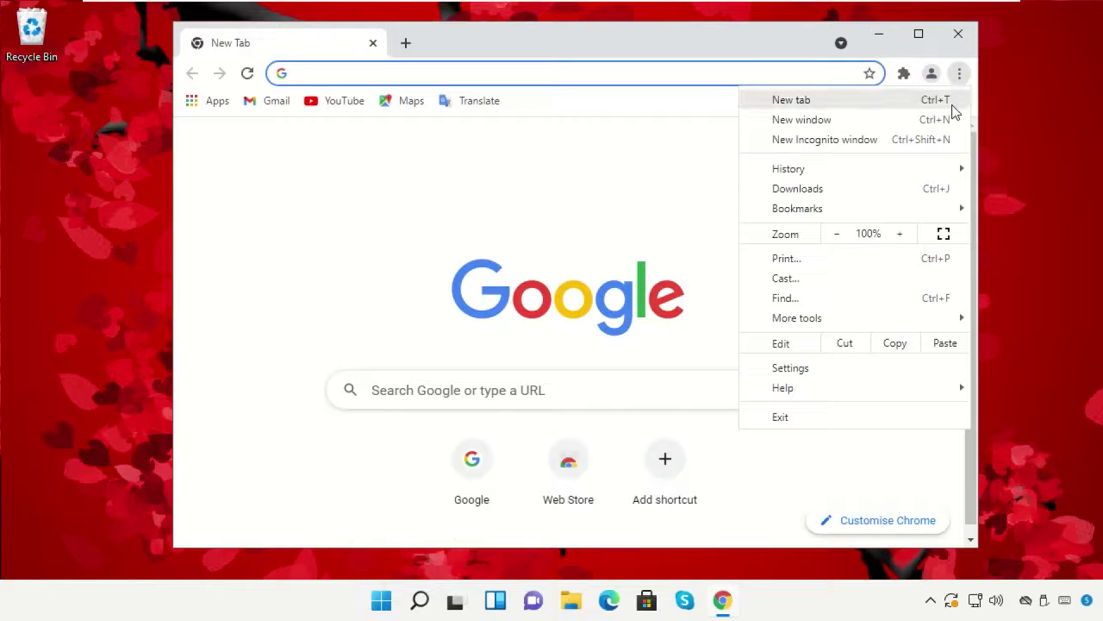
{"action": "left_click", "coordinate": [873, 367]}
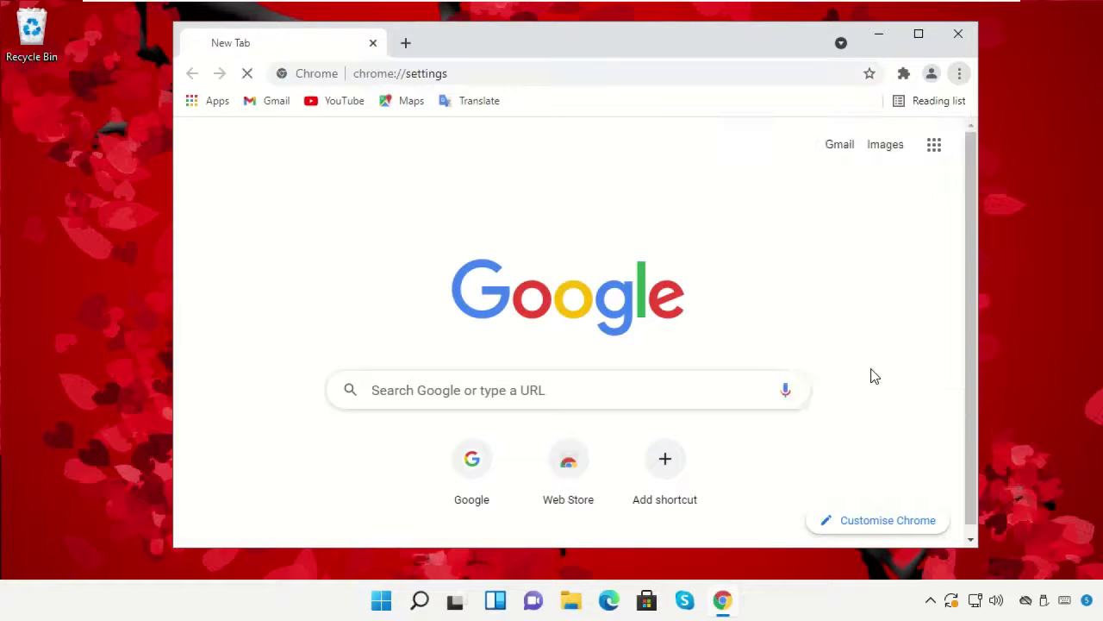
{"action": "scroll", "coordinate": [869, 349], "scroll_direction": "down", "scroll_amount": 9}
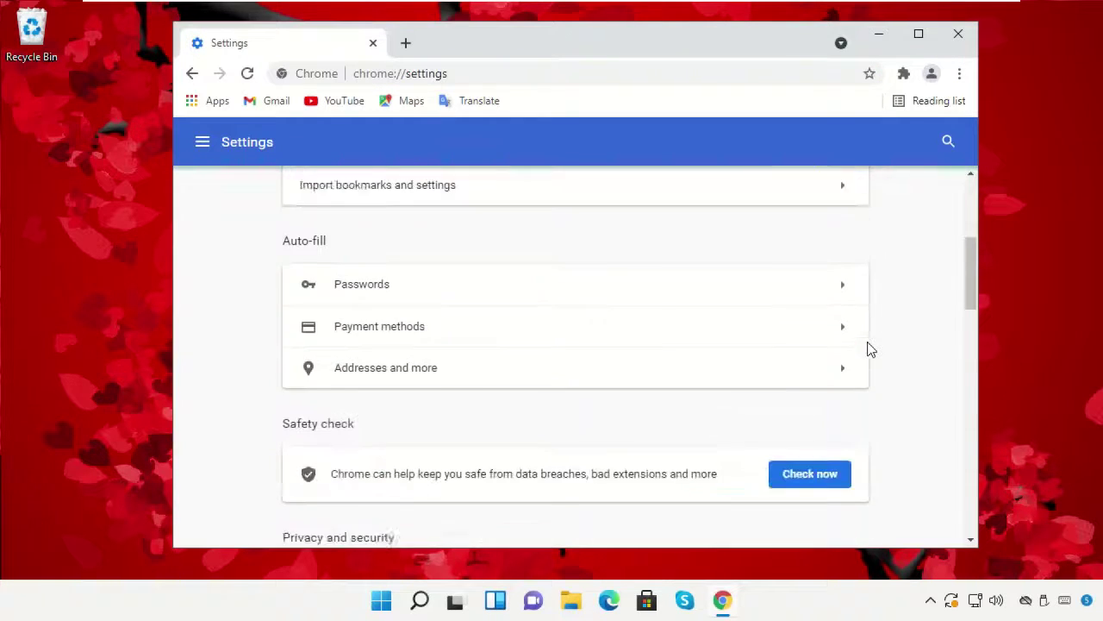
{"action": "scroll", "coordinate": [868, 350], "scroll_direction": "up", "scroll_amount": 1}
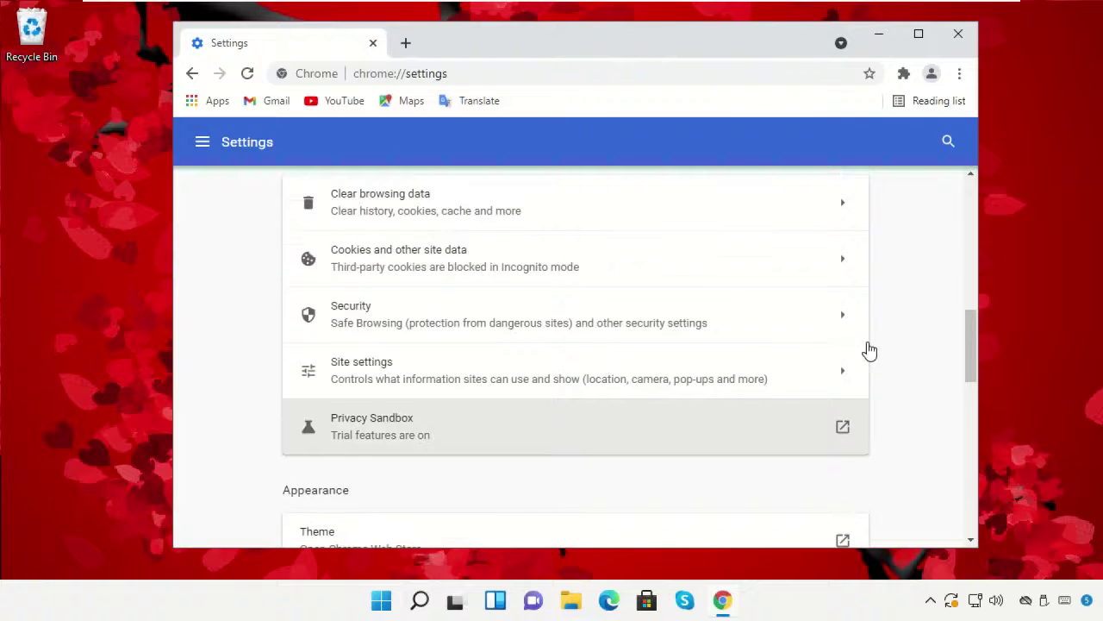
{"action": "left_click", "coordinate": [663, 227]}
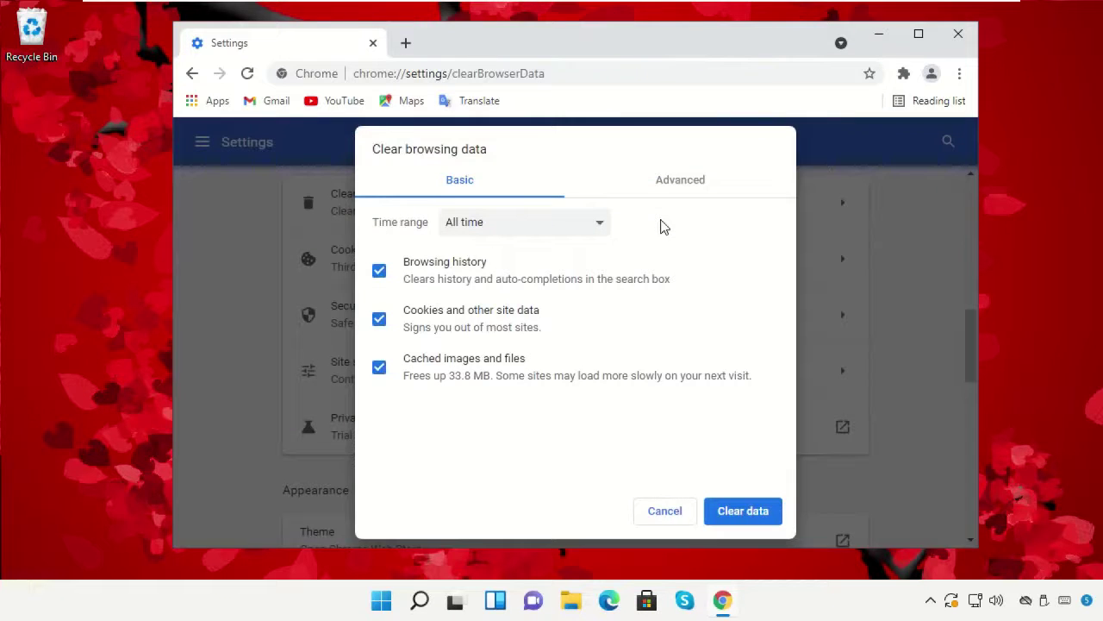
{"action": "left_click", "coordinate": [555, 226]}
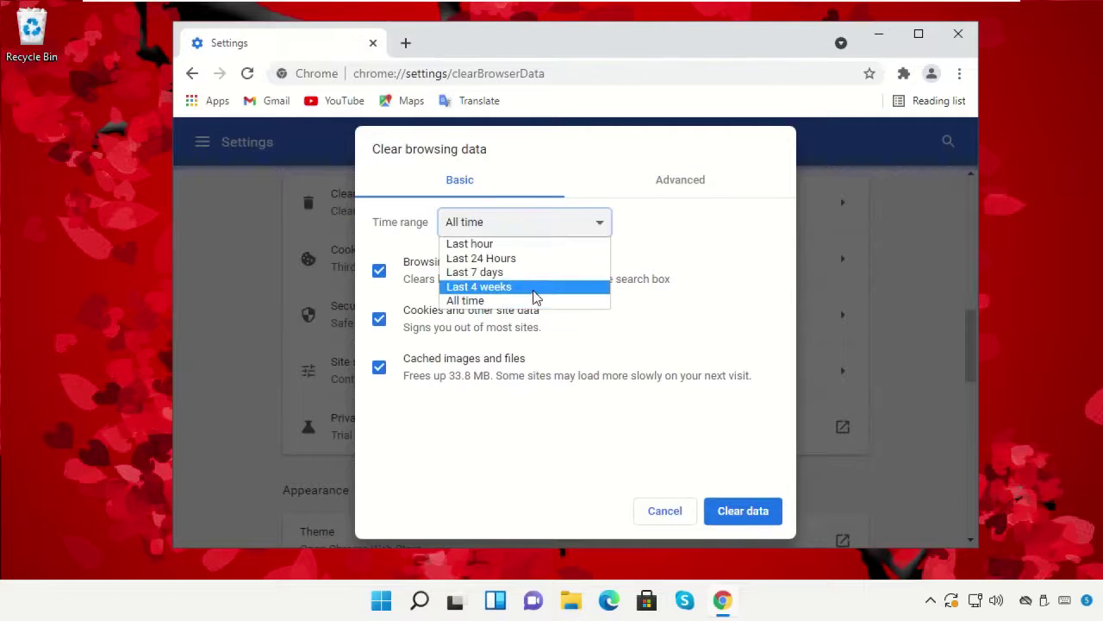
{"action": "left_click", "coordinate": [542, 258]}
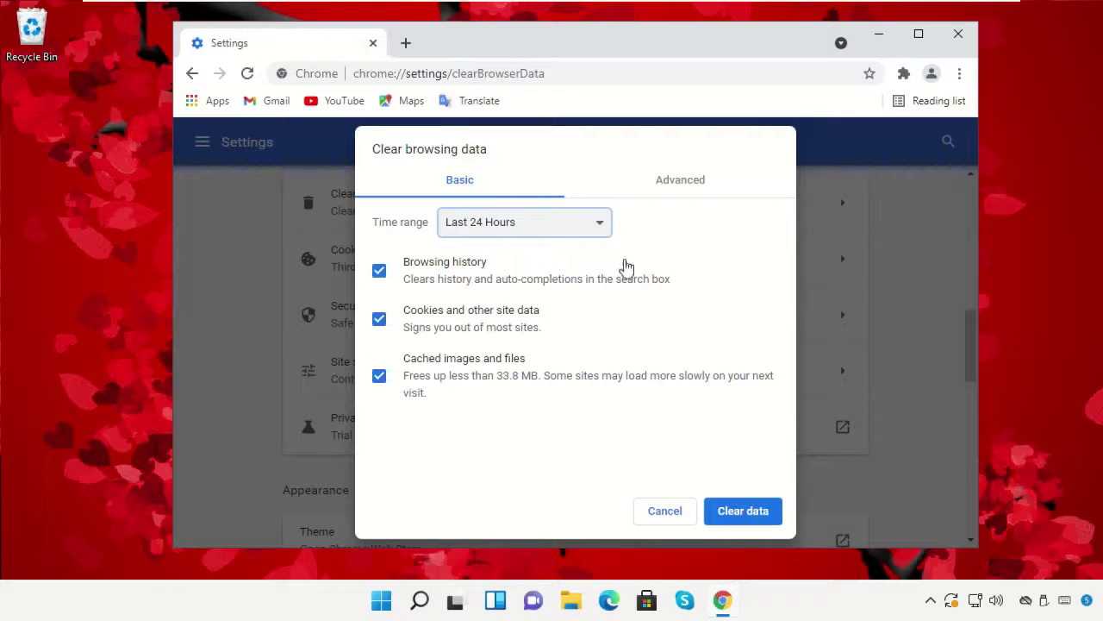
{"action": "left_click", "coordinate": [737, 511]}
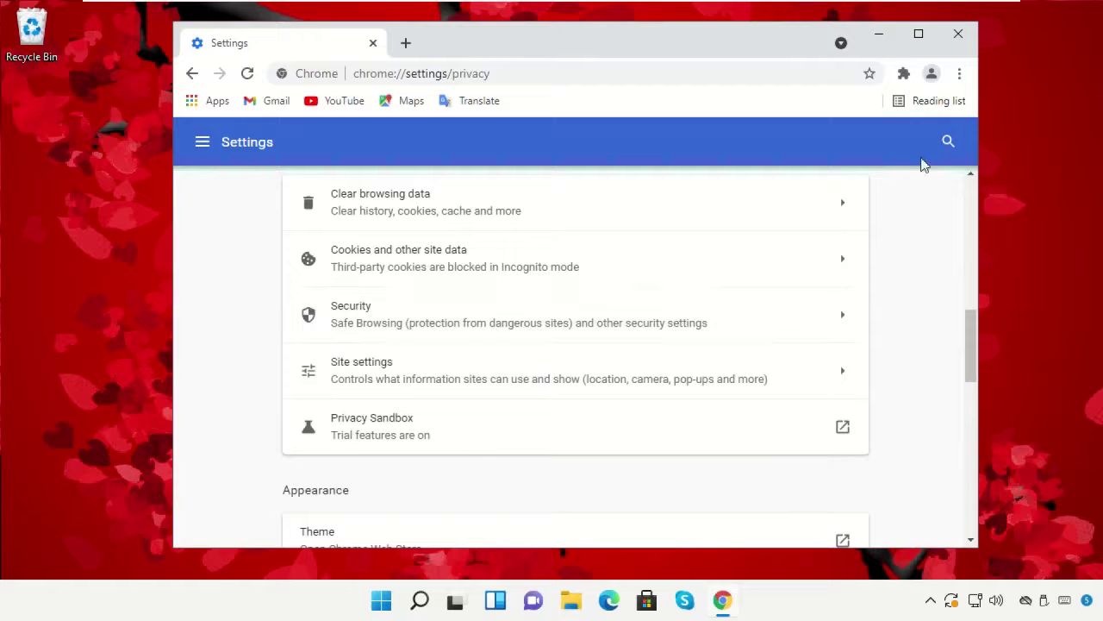
{"action": "left_click", "coordinate": [954, 52]}
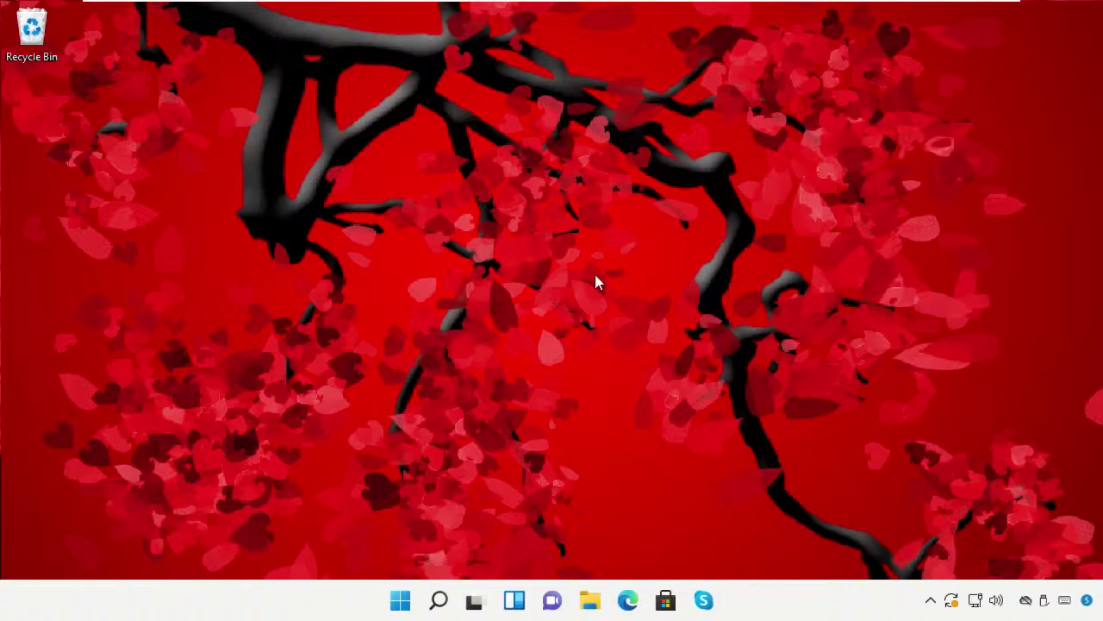
Step: Reopen Chrome through Windows search, check for browser updates on the About Google Chrome page, and close the browser
{"action": "left_click", "coordinate": [438, 600]}
{"action": "type", "text": "Chrome"}
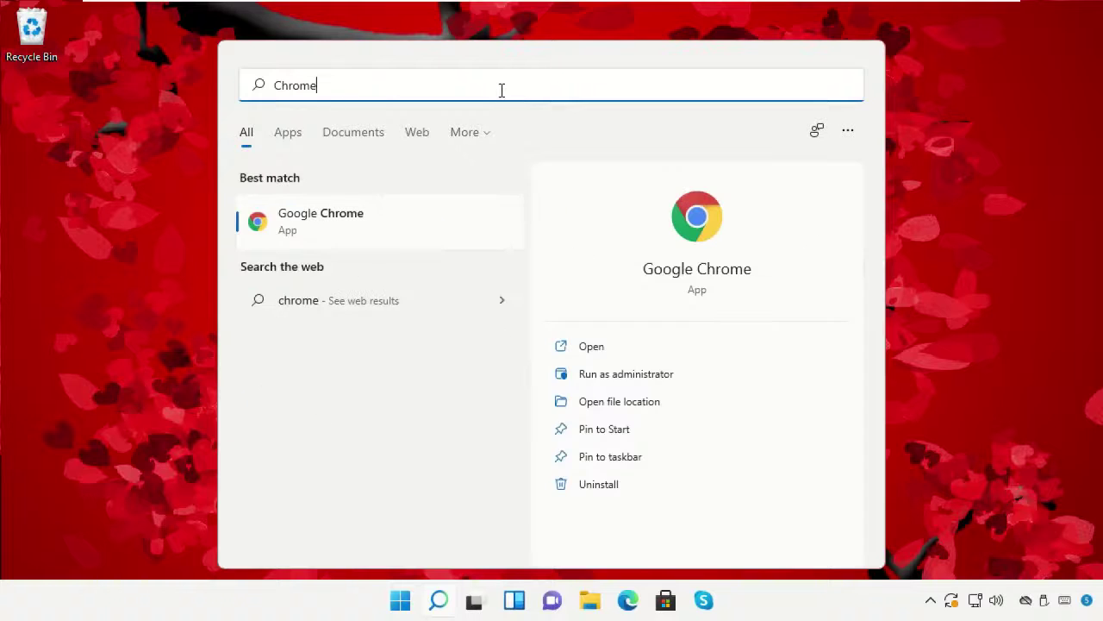
{"action": "left_click", "coordinate": [434, 215]}
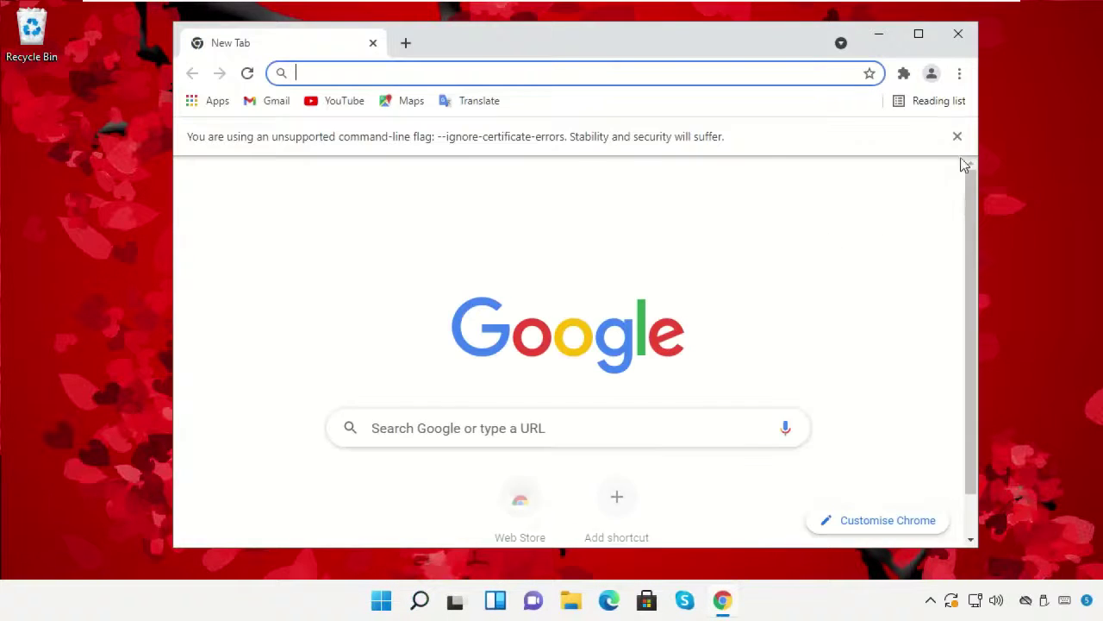
{"action": "left_click", "coordinate": [958, 136]}
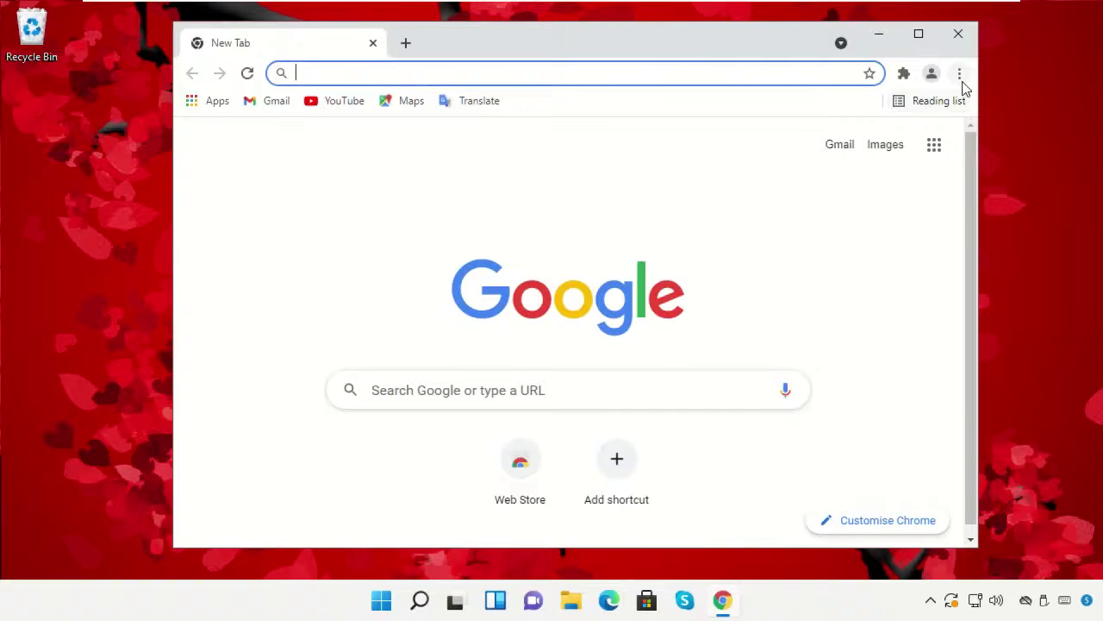
{"action": "left_click", "coordinate": [959, 73]}
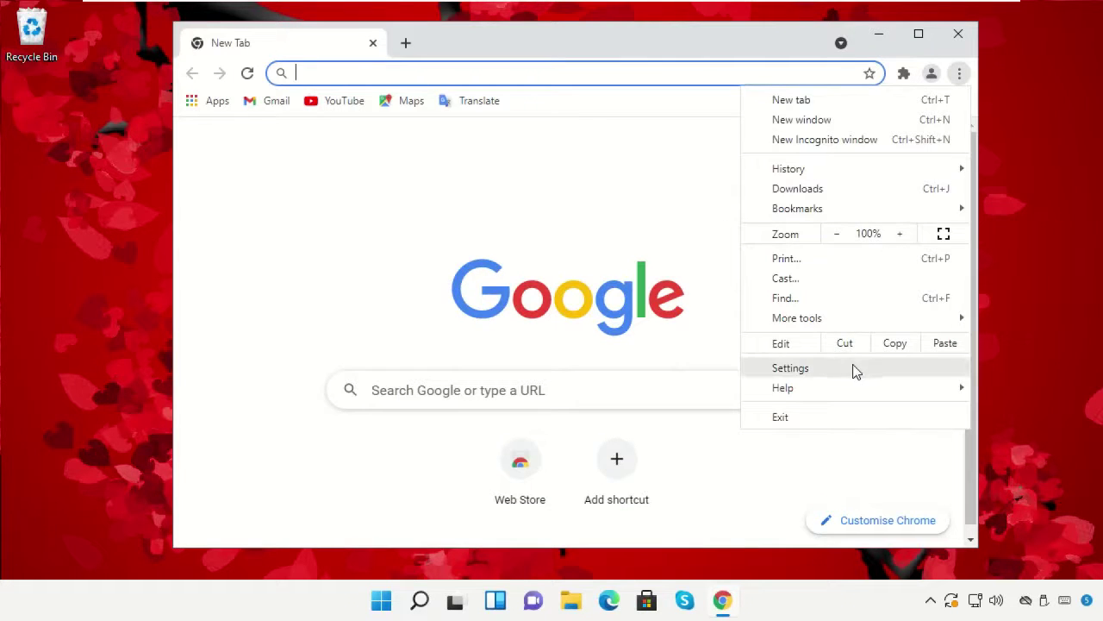
{"action": "mouse_move", "coordinate": [845, 388]}
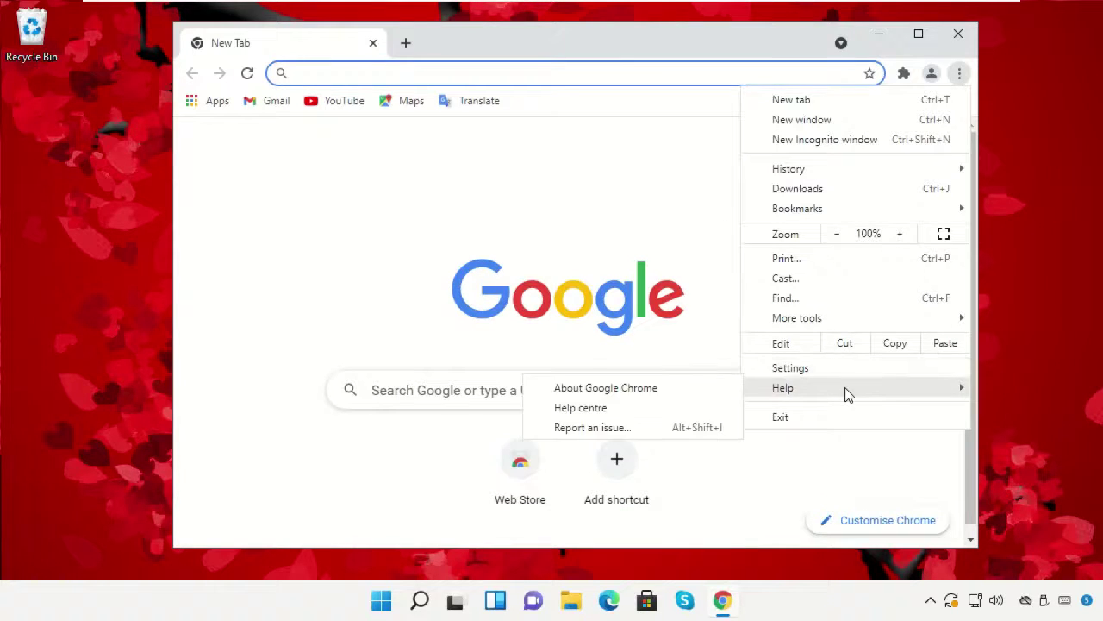
{"action": "left_click", "coordinate": [704, 393]}
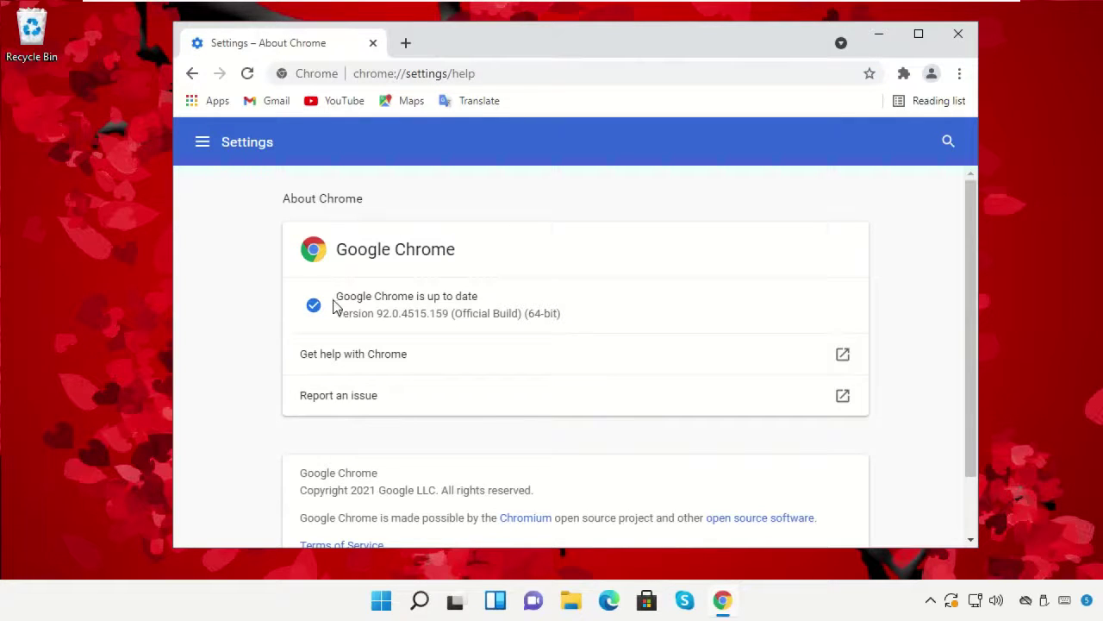
{"action": "left_click", "coordinate": [968, 39]}
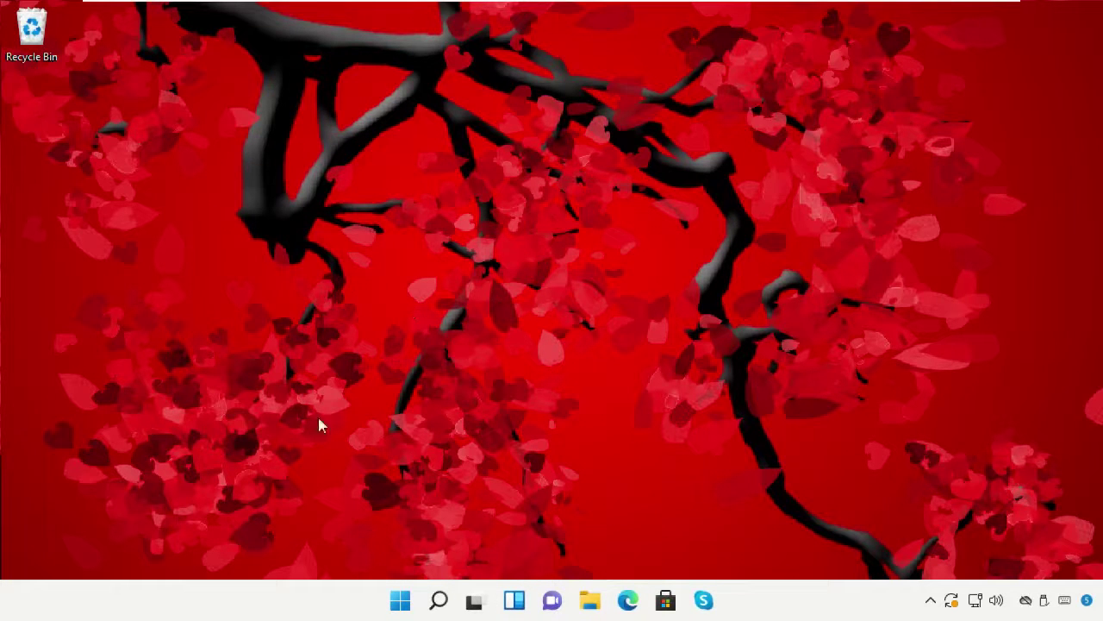
Step: Open Internet Properties by running inetcpl.cpl from the Windows Run dialog
{"action": "right_click", "coordinate": [399, 600]}
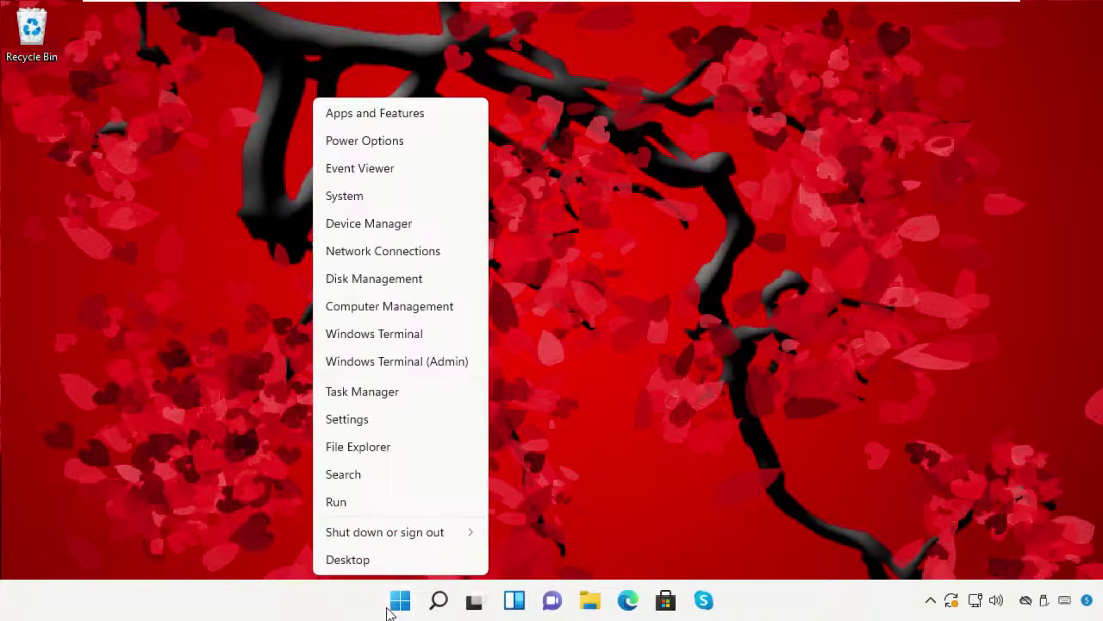
{"action": "left_click", "coordinate": [372, 508]}
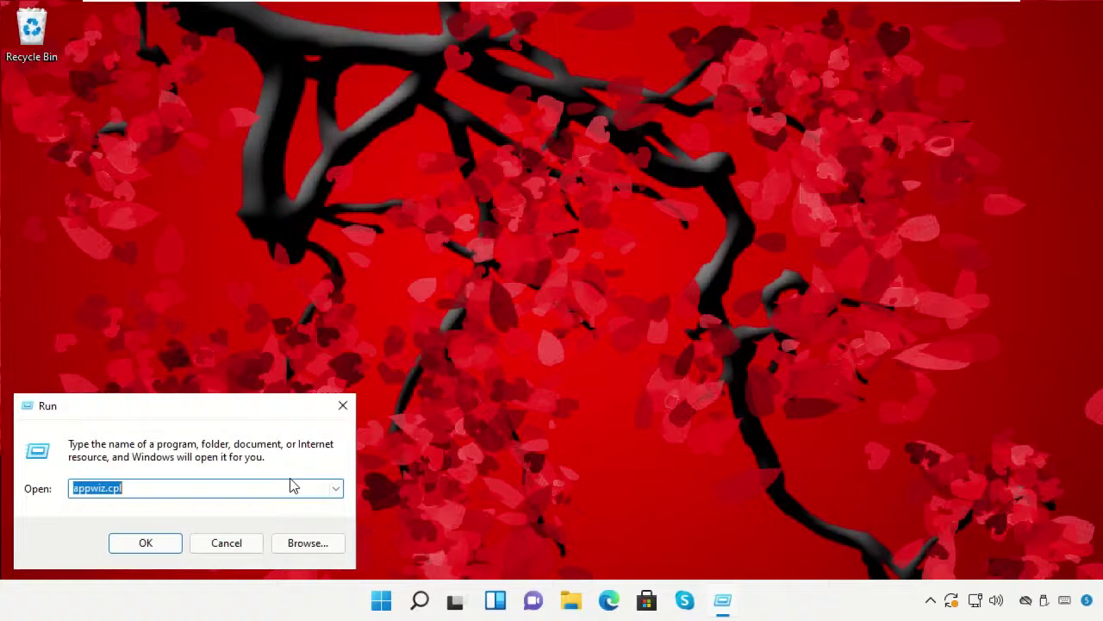
{"action": "key", "text": "BackSpace"}
{"action": "type", "text": "inetcpl.cpl"}
{"action": "left_click", "coordinate": [168, 540]}
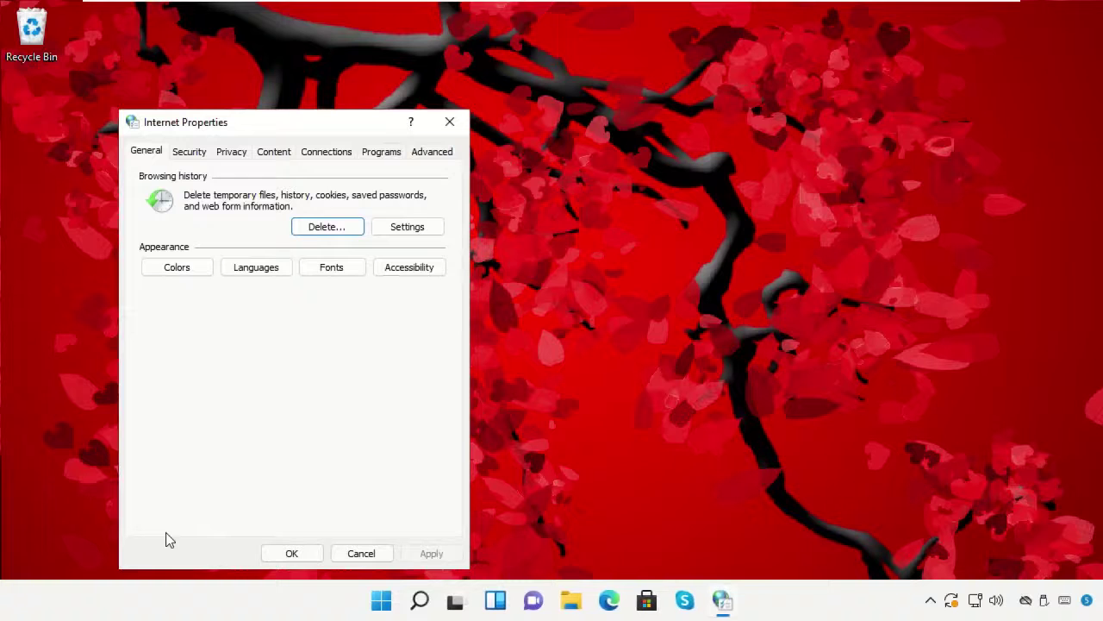
Step: Move Internet Properties toward the middle of the desktop, clear the SSL state in its content settings, and dismiss the confirmation
{"action": "left_click_drag", "start_coordinate": [288, 129], "coordinate": [503, 74]}
{"action": "left_click", "coordinate": [501, 98]}
{"action": "left_click", "coordinate": [431, 178]}
{"action": "left_click", "coordinate": [636, 360]}
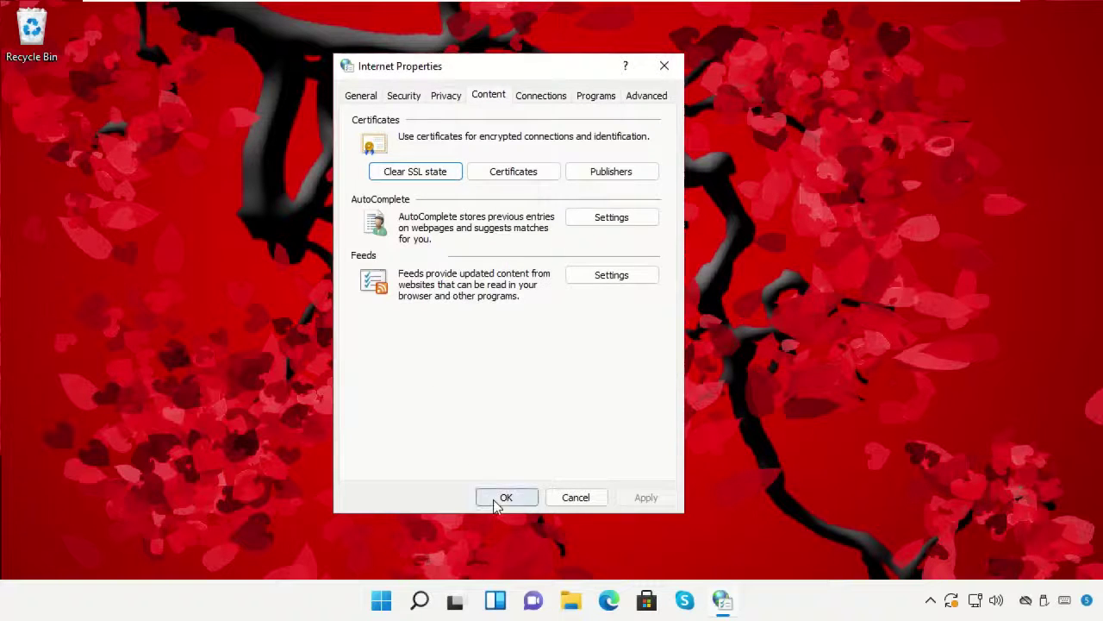